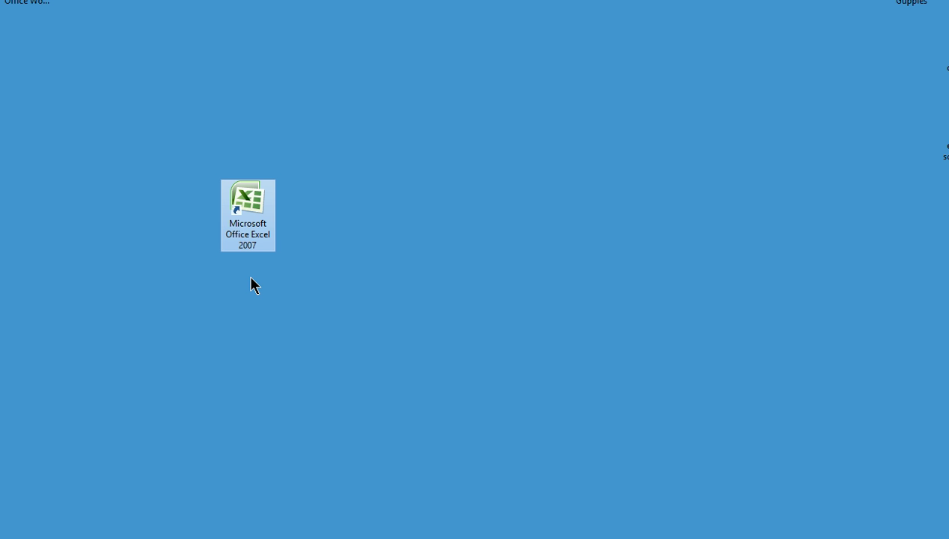
click(249, 198)
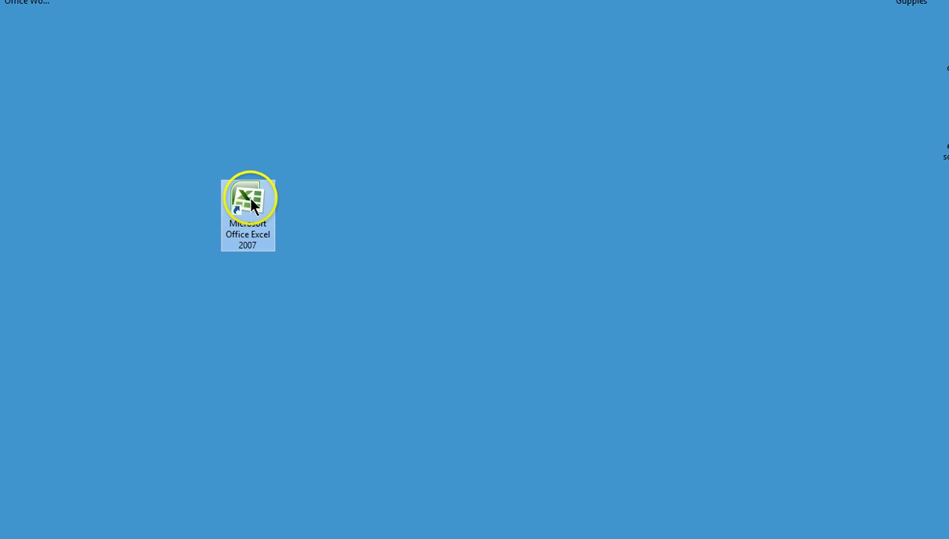
right_click(250, 200)
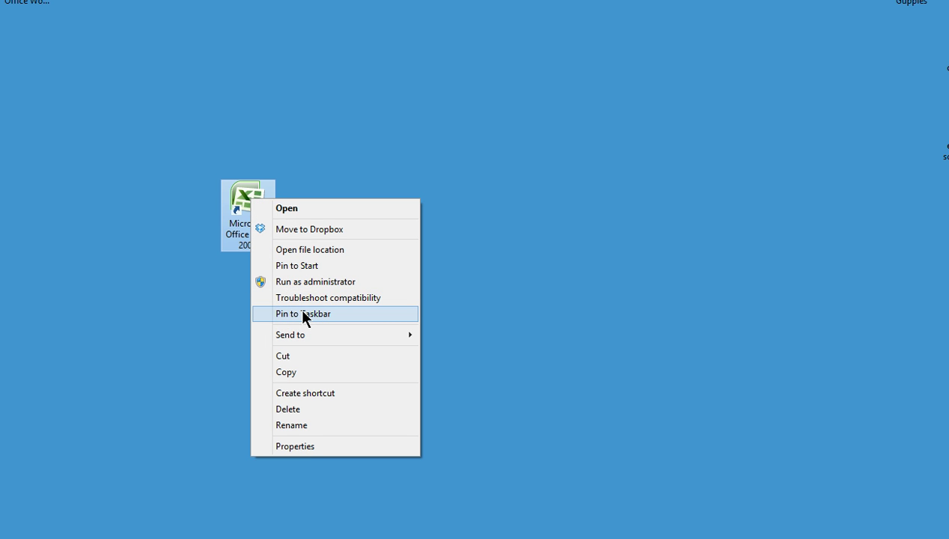
click(191, 332)
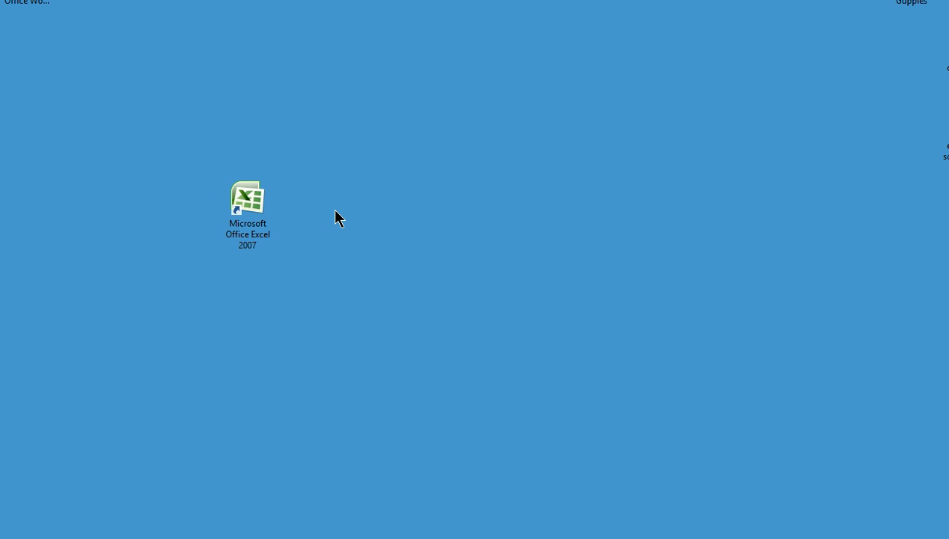
- Launch Microsoft Office Excel 2007 with a blank workbook
click(265, 239)
click(206, 399)
click(210, 537)
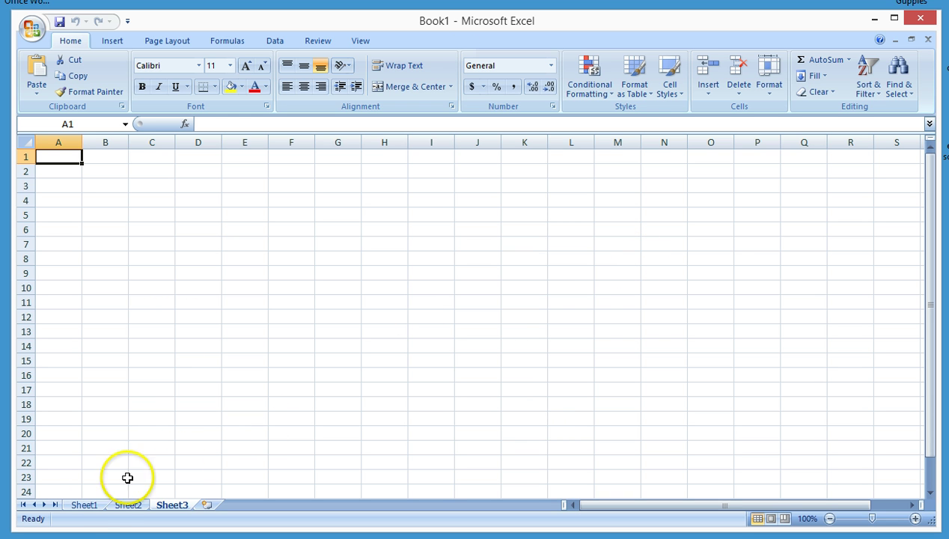
- View Sheet1 and Sheet2 of the workbook, and return to Sheet3
click(85, 507)
click(129, 506)
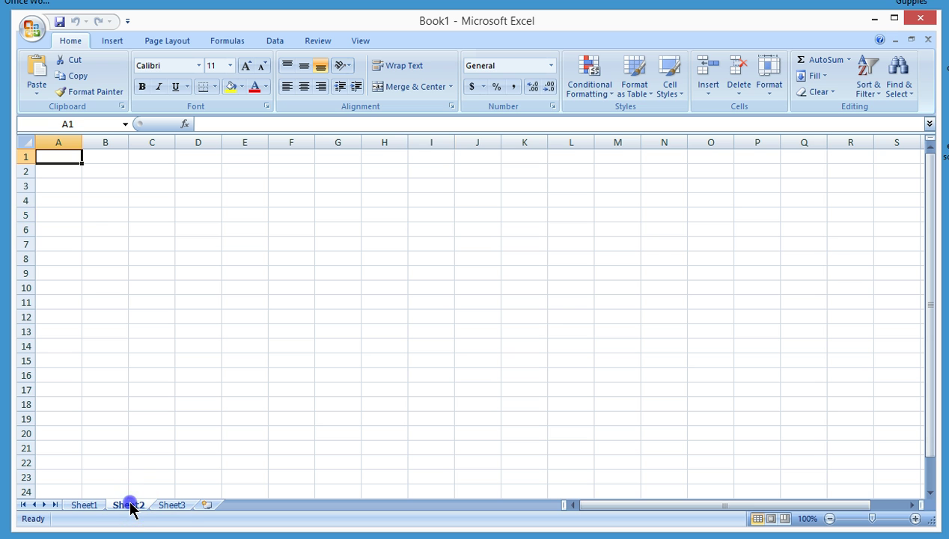
click(170, 506)
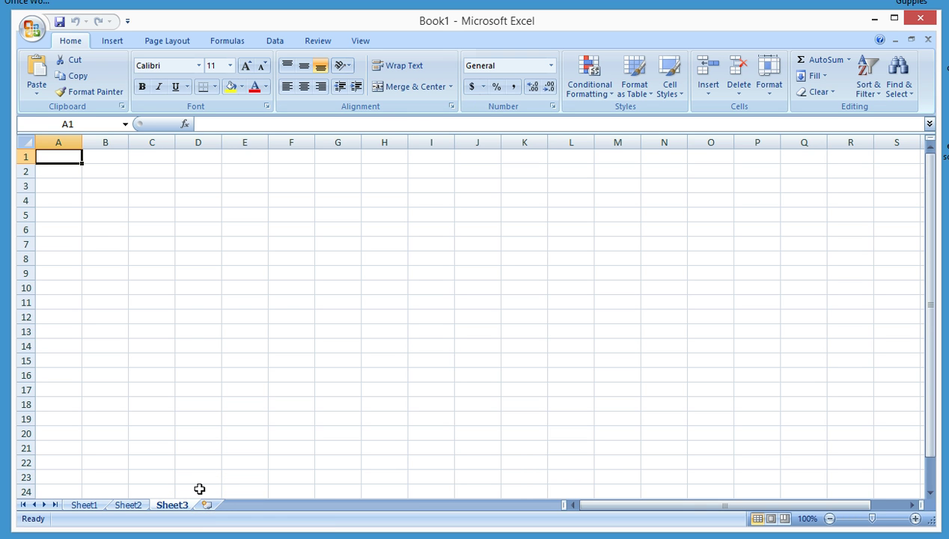
- Select cells D5 and D8 on Sheet3 to examine how the active cell's reference is shown
click(188, 215)
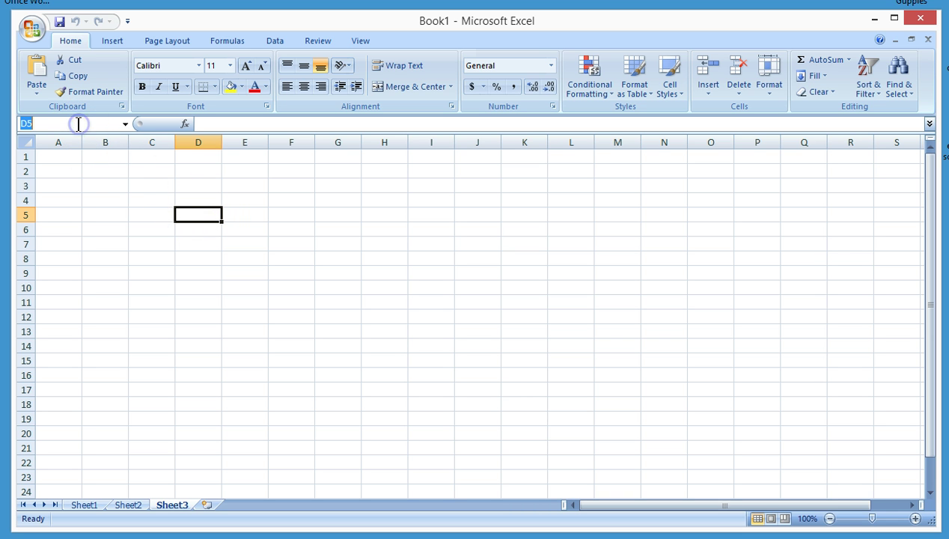
click(218, 257)
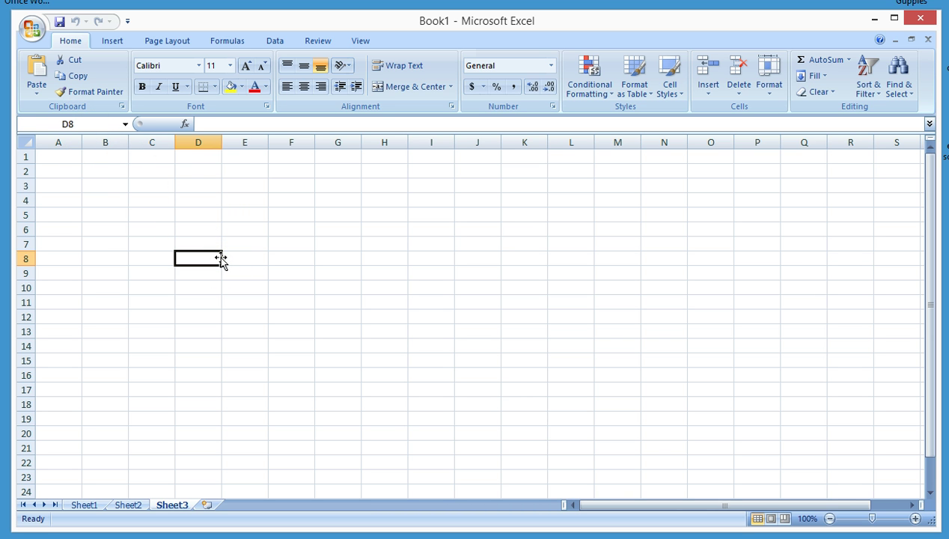
drag(220, 258, 192, 268)
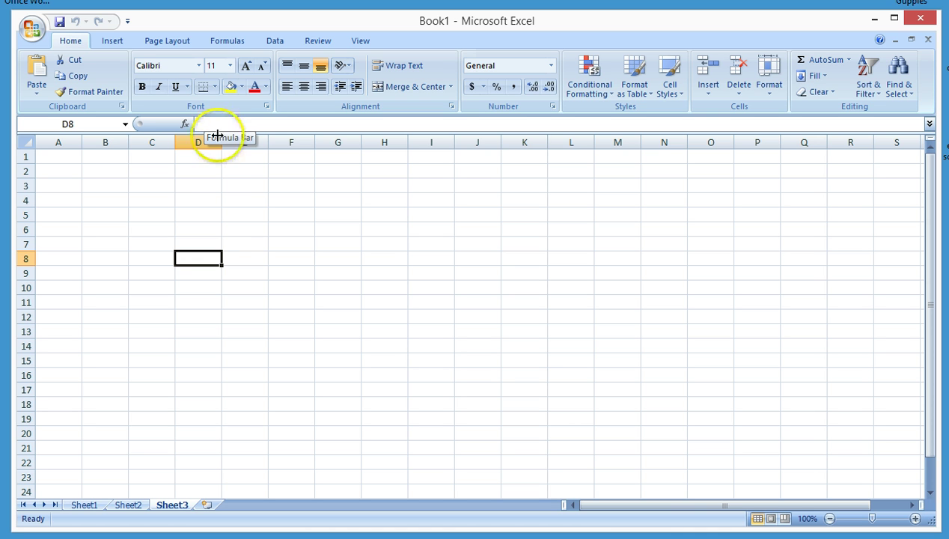
- Enter "hello" in cell E7, undo that text, and select cell E13
click(258, 242)
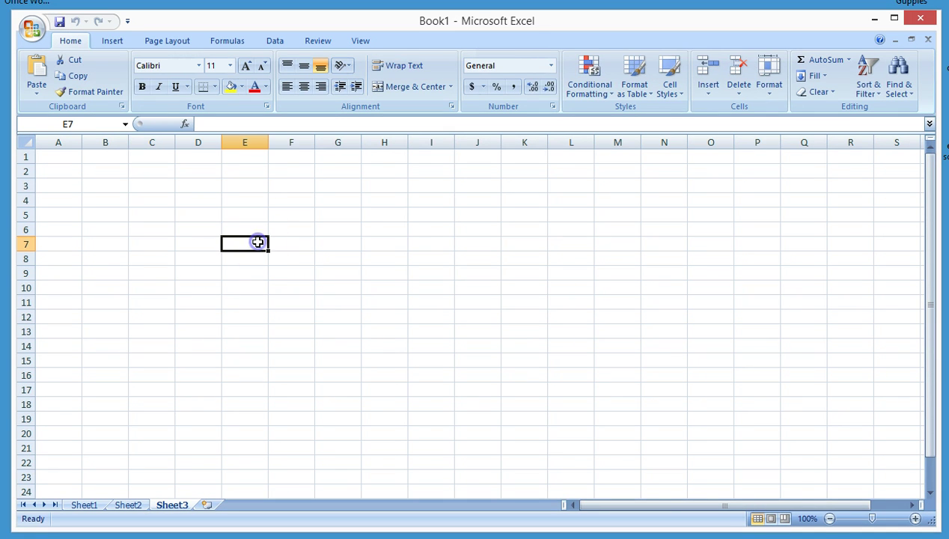
text(hello)
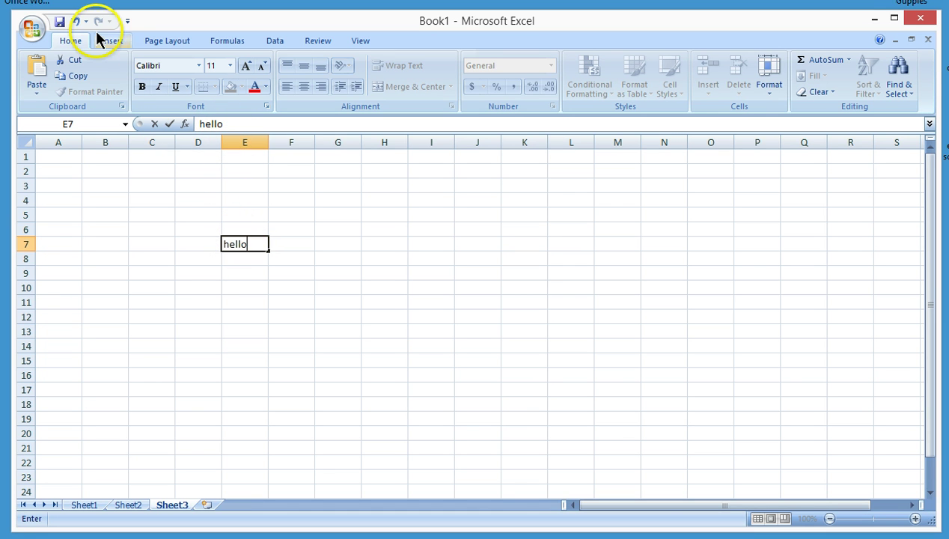
click(76, 22)
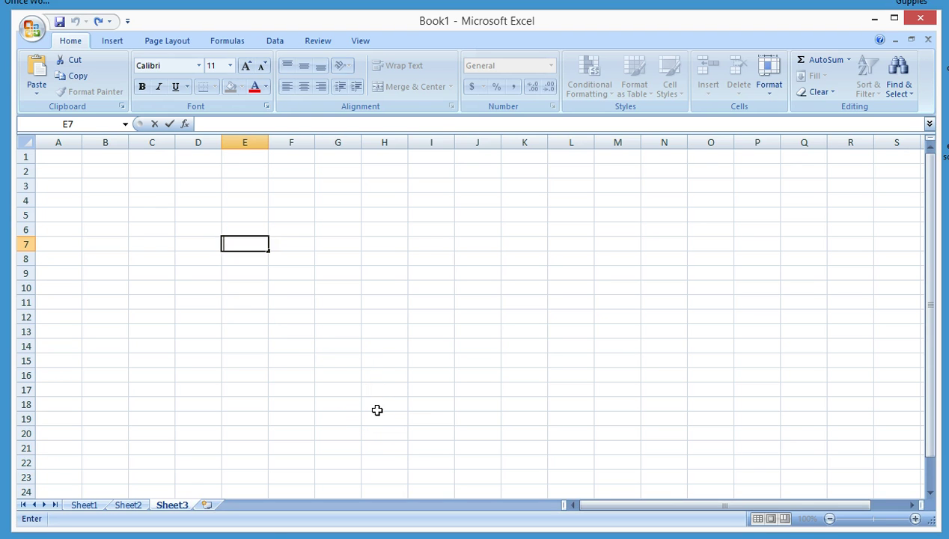
click(264, 333)
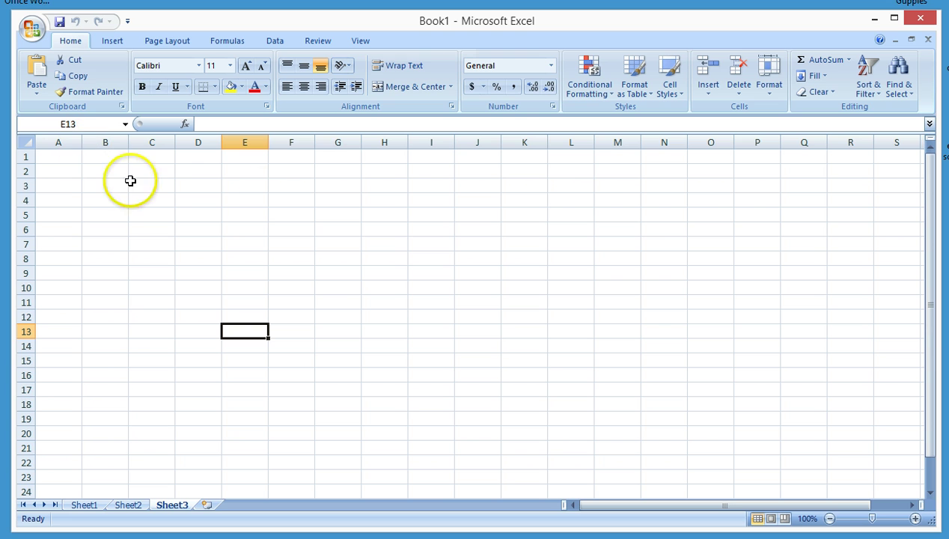
- Examine the extent of Sheet3's rows and columns vertically and horizontally, and return to the sheet's beginning
drag(931, 215, 923, 174)
drag(645, 506, 593, 500)
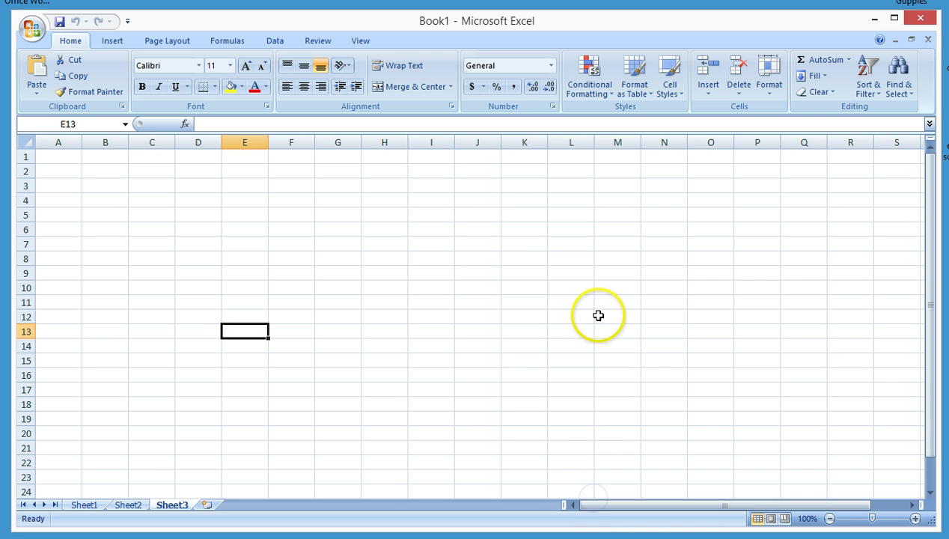
scroll(598, 315, down, 9)
scroll(598, 315, up, 9)
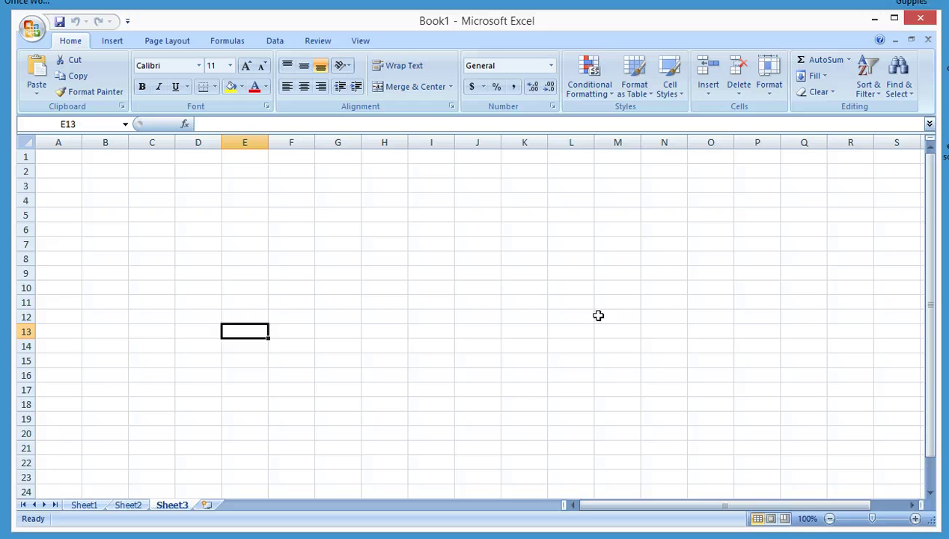
scroll(598, 315, down, 1)
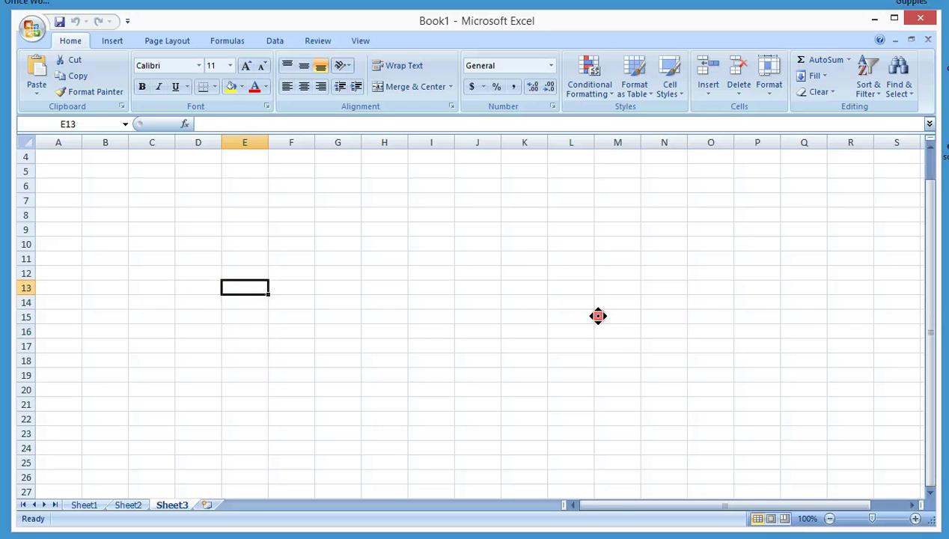
scroll(625, 312, right, 20)
scroll(597, 313, left, 20)
scroll(378, 314, up, 1)
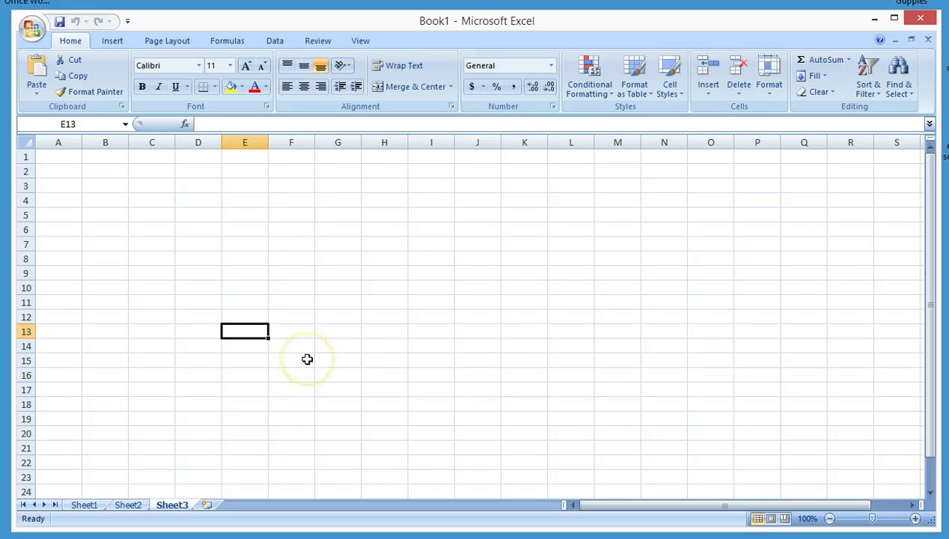
- Look through the workbook's file commands, including the Save As formats and print options, without choosing any
click(33, 31)
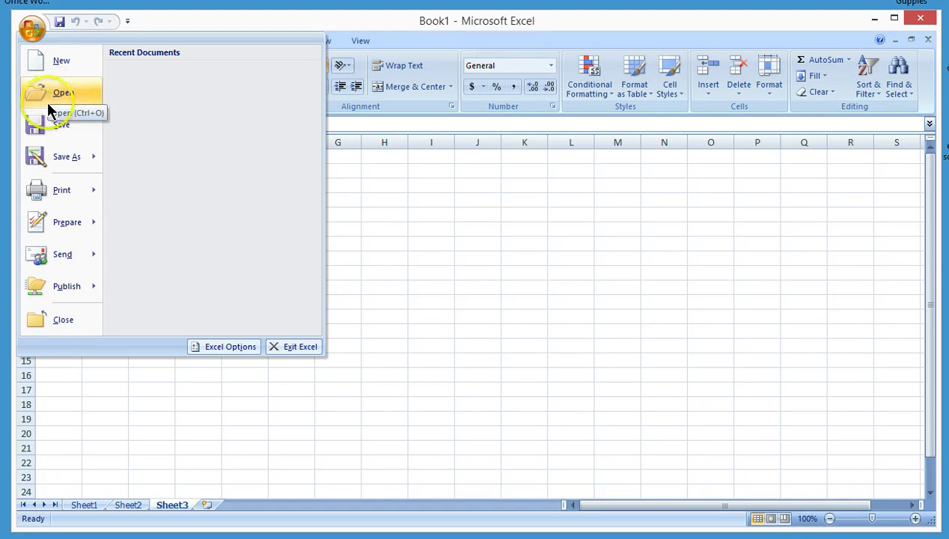
click(53, 152)
mouse_move(53, 151)
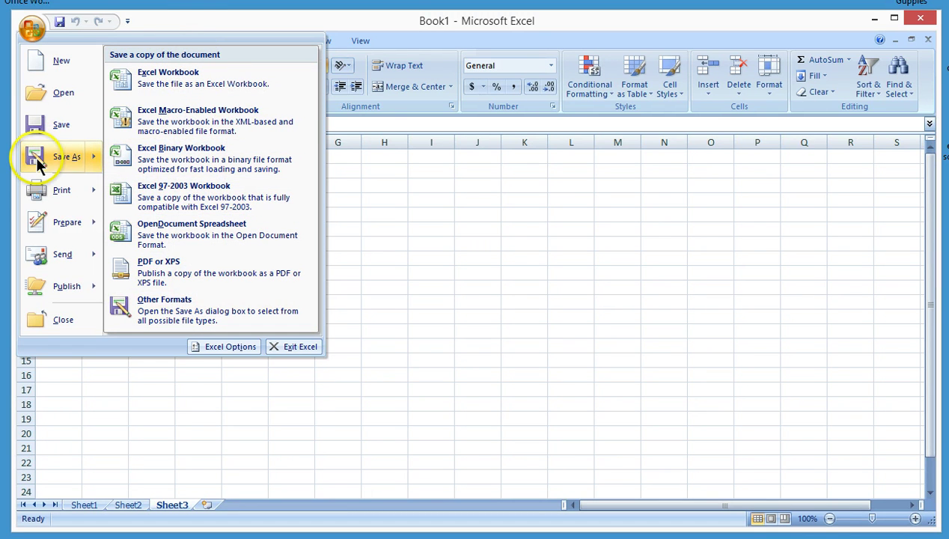
mouse_move(42, 195)
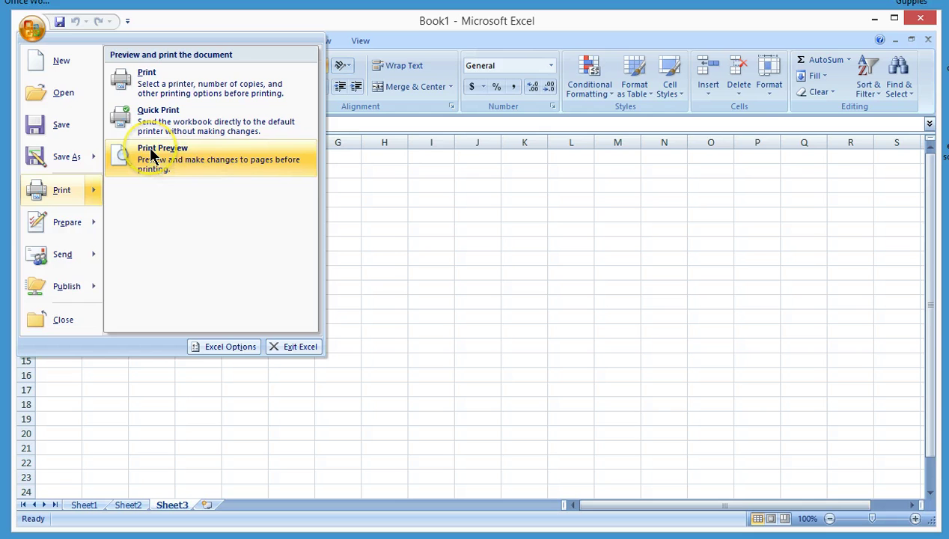
click(475, 175)
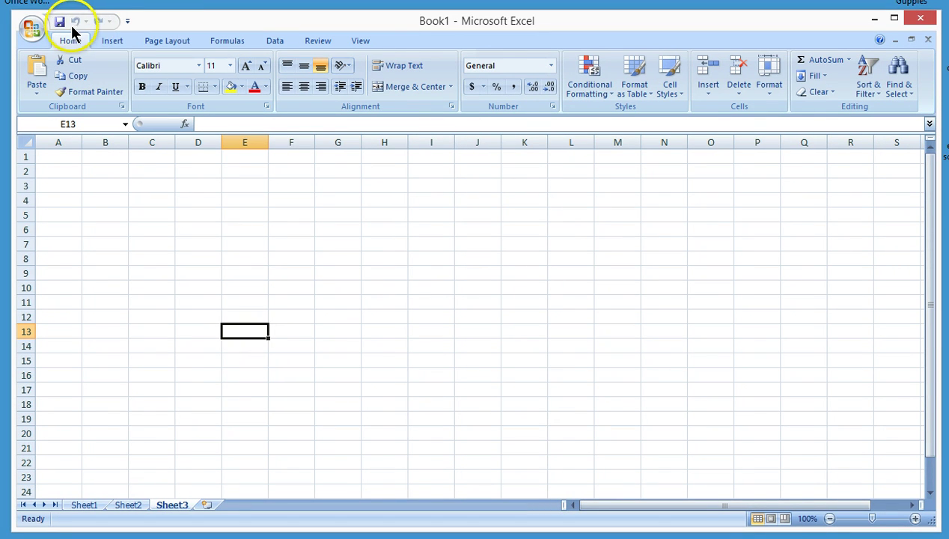
- Review the customization choices for the Quick Access Toolbar and the ribbon without changing any
click(127, 23)
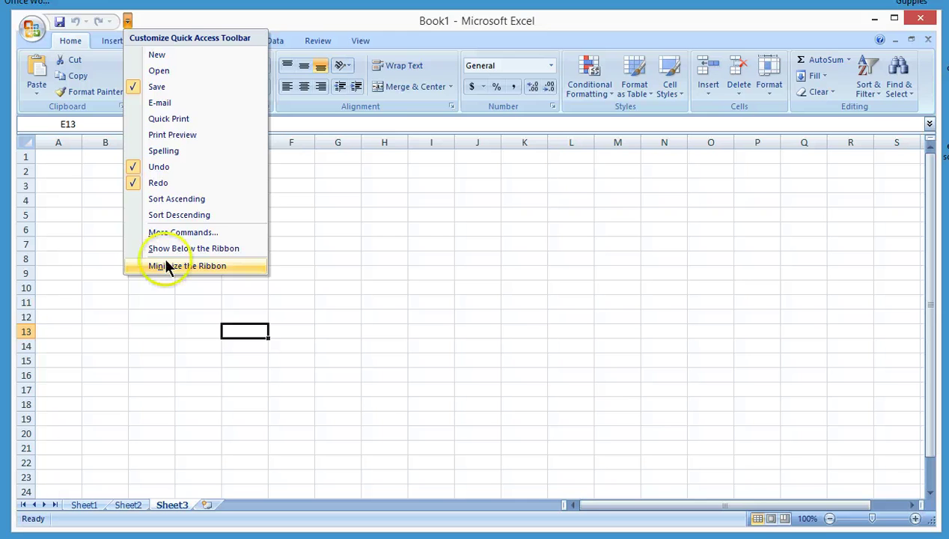
click(155, 19)
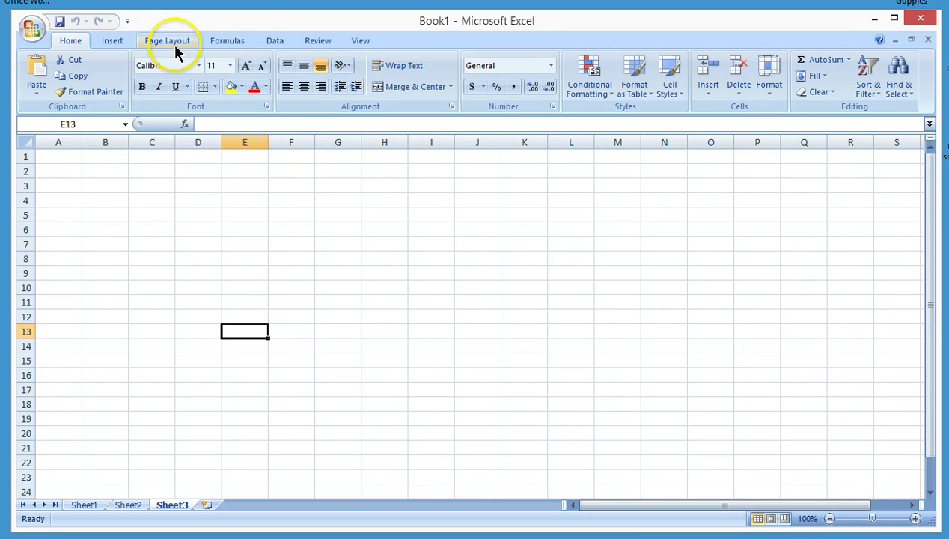
right_click(255, 88)
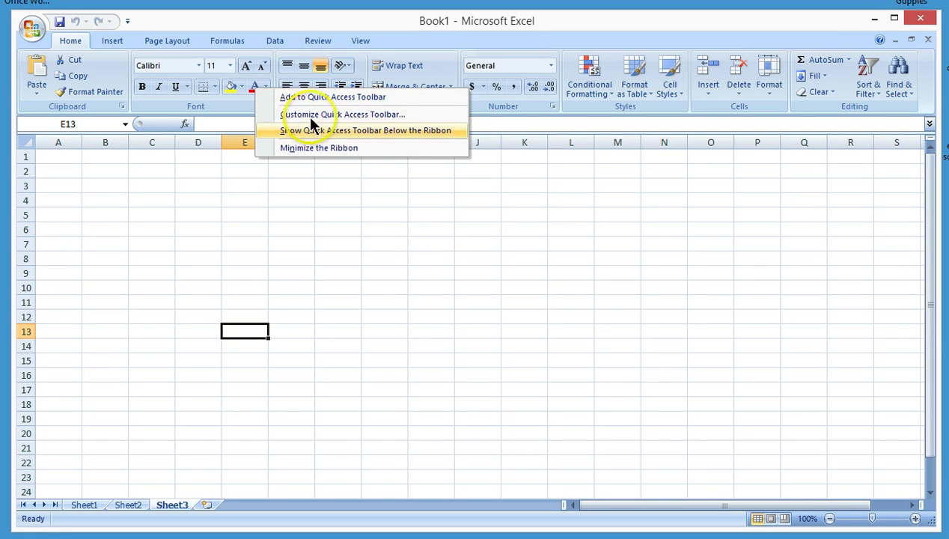
click(307, 29)
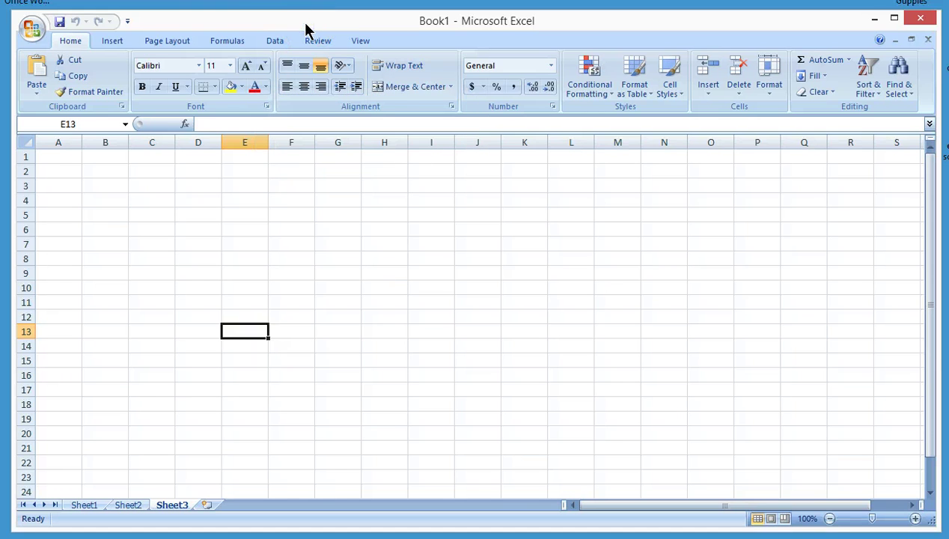
- Examine the Insert, Page Layout, Formulas, Data, Review and View command sets, and return to the Home commands
click(124, 38)
click(175, 40)
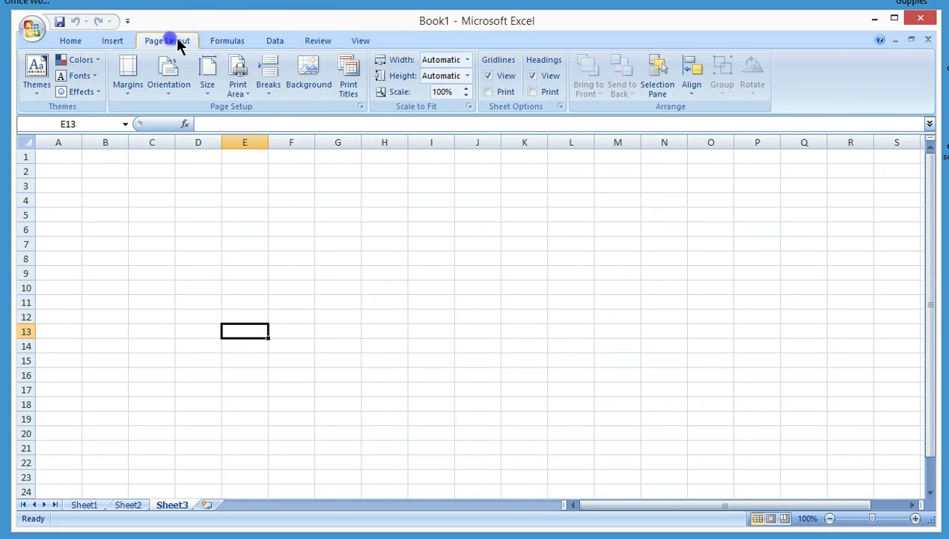
click(224, 39)
click(273, 39)
click(319, 41)
click(362, 40)
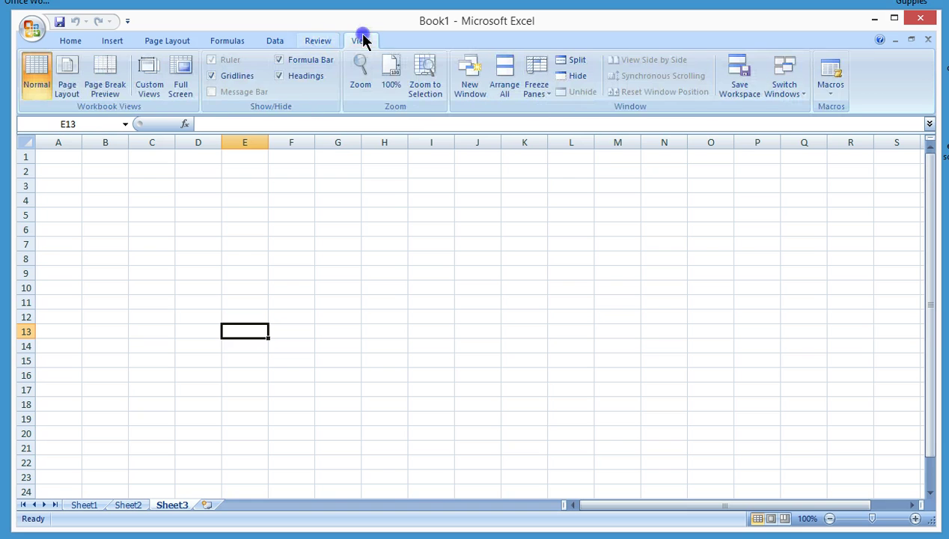
click(70, 41)
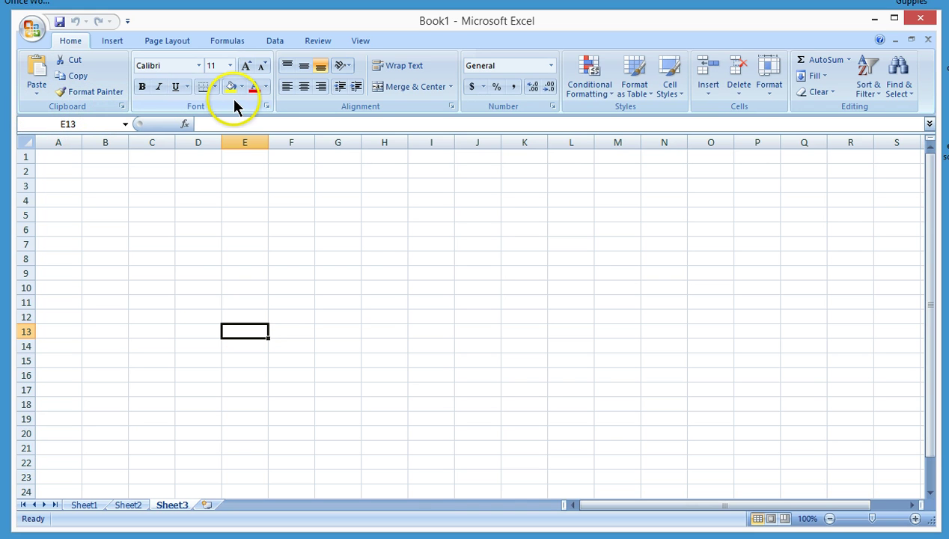
- View the Office Clipboard contents and the Font settings in Format Cells, closing both without changes
click(123, 107)
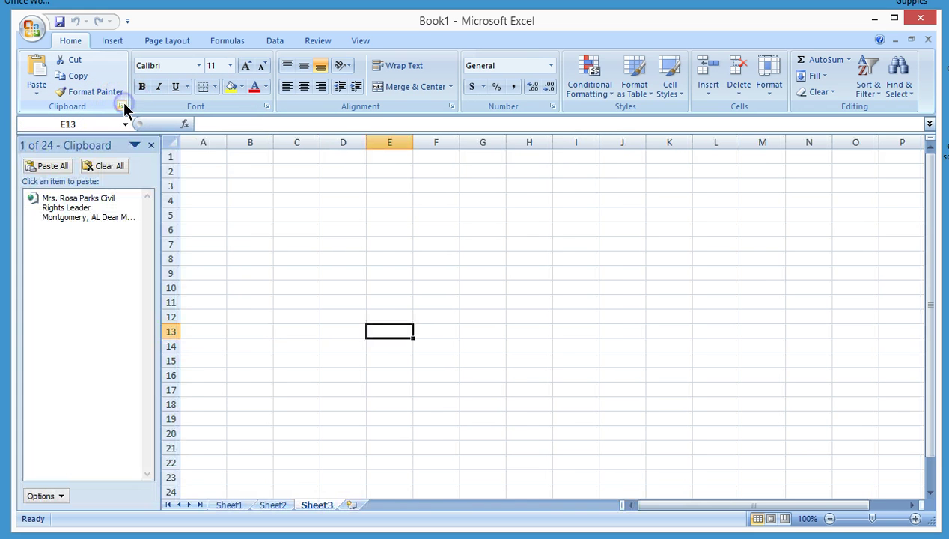
click(122, 107)
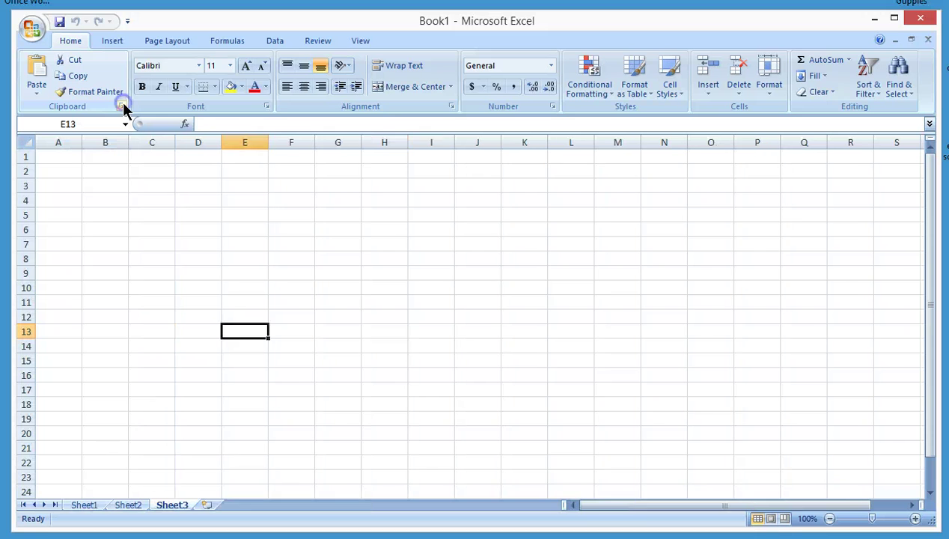
click(267, 107)
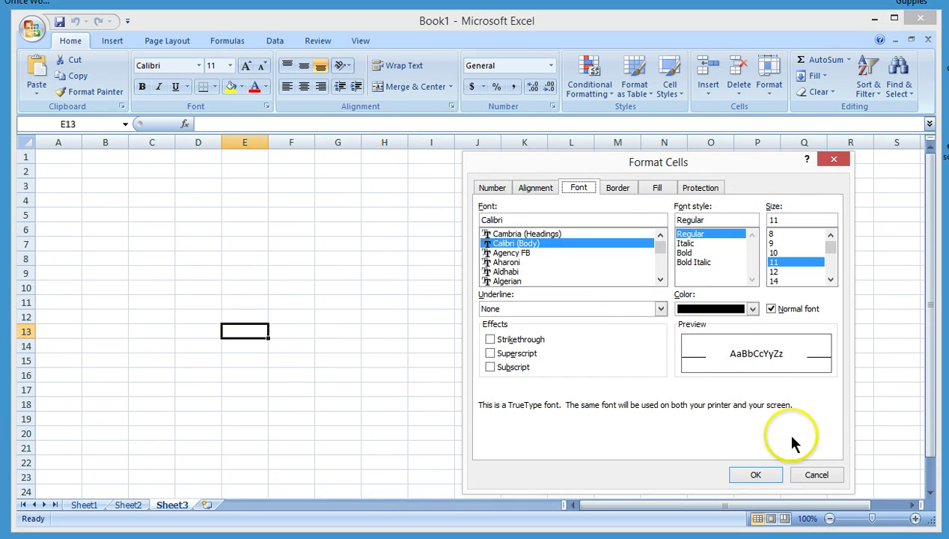
click(820, 475)
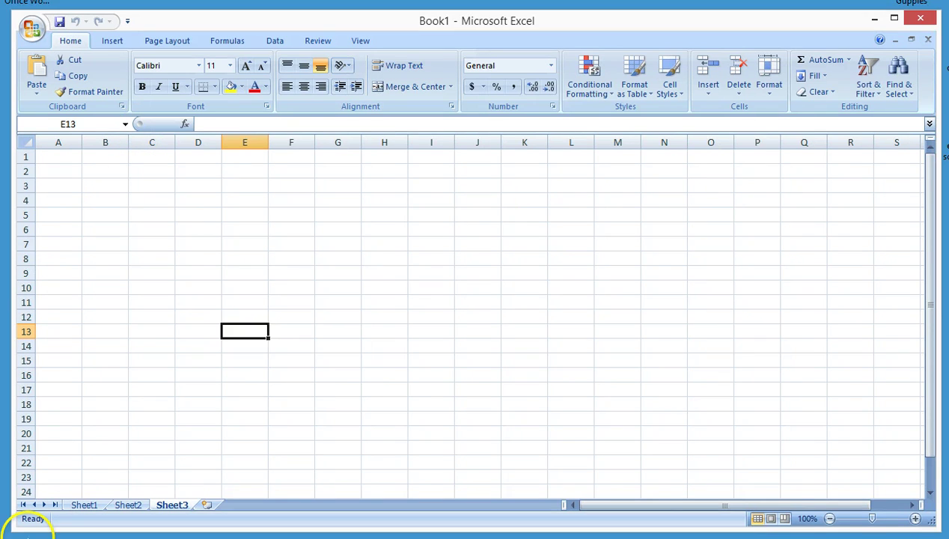
- Zoom the worksheet in and out, ending at 80% magnification
drag(886, 523, 859, 517)
click(915, 519)
click(914, 519)
click(915, 519)
click(914, 519)
click(915, 519)
click(829, 518)
click(829, 519)
click(829, 519)
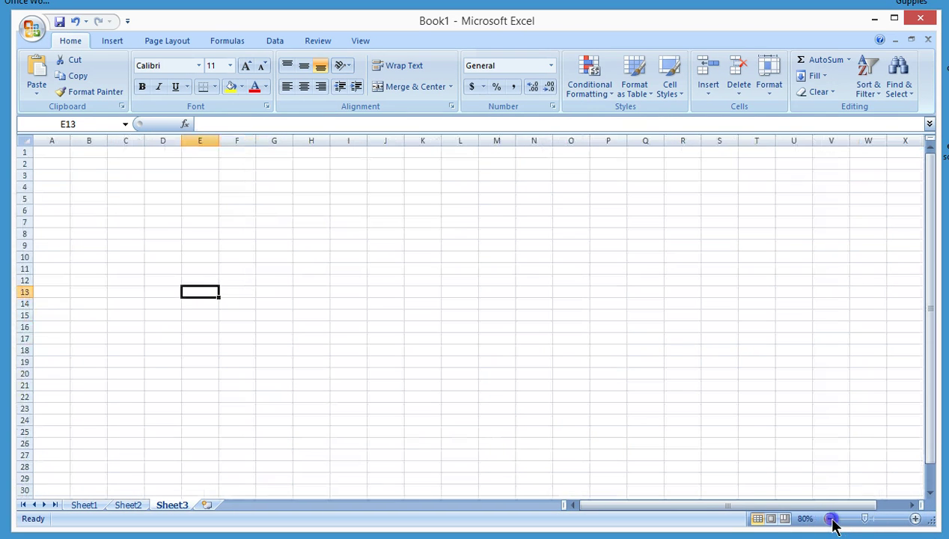
- View the magnification choices without changing them, zoom to 100%, zoom to the selected cell, and restore 100%
click(362, 41)
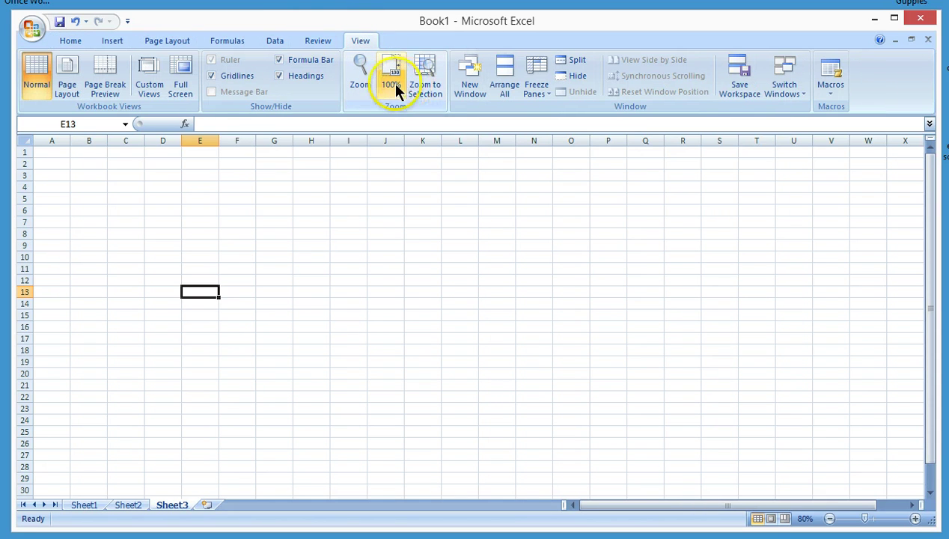
click(362, 74)
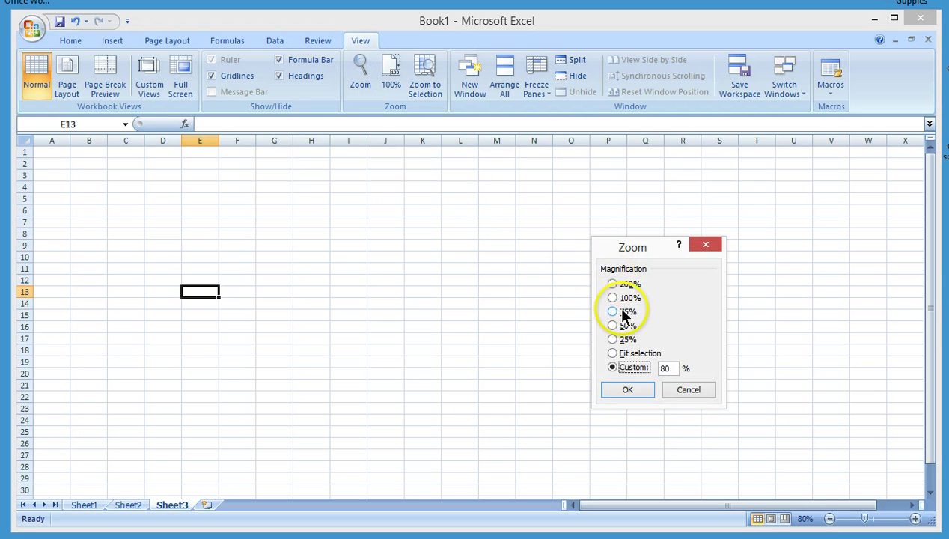
click(685, 389)
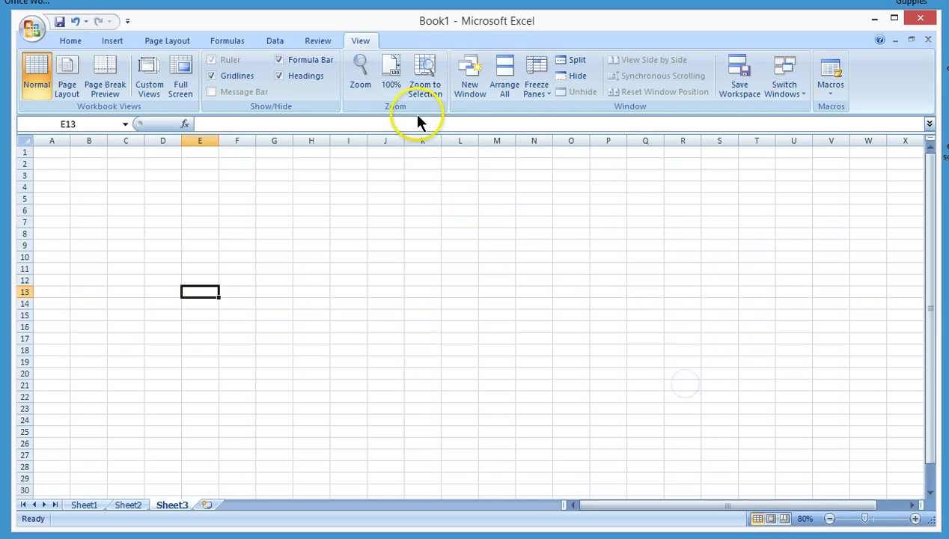
click(388, 75)
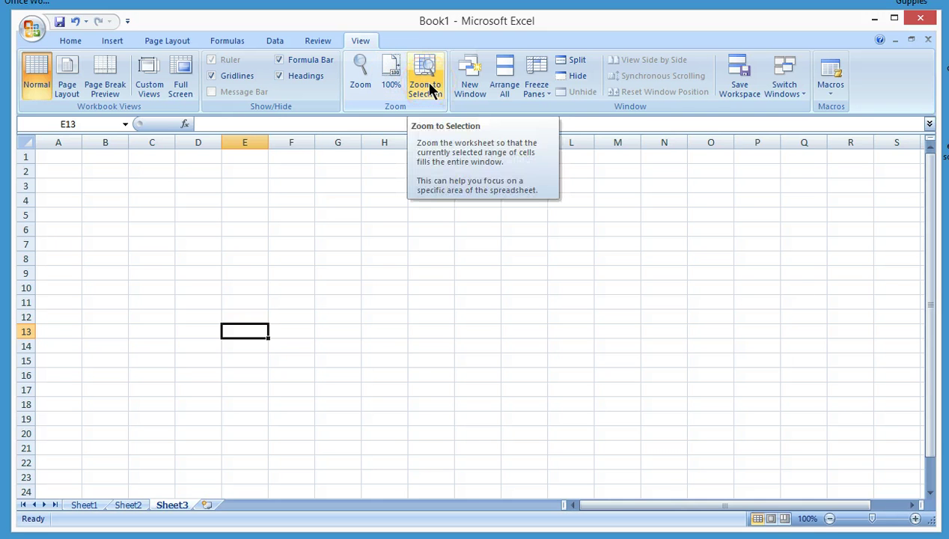
click(426, 84)
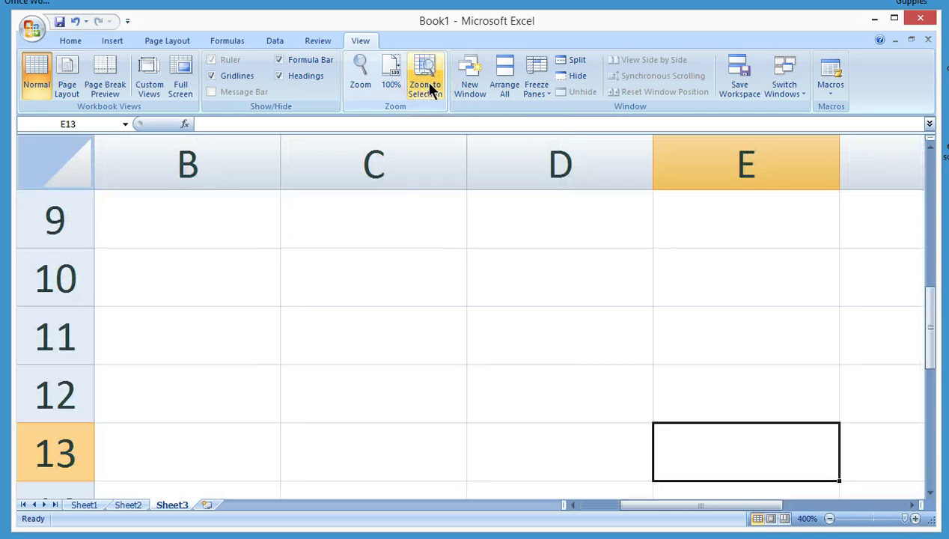
click(390, 75)
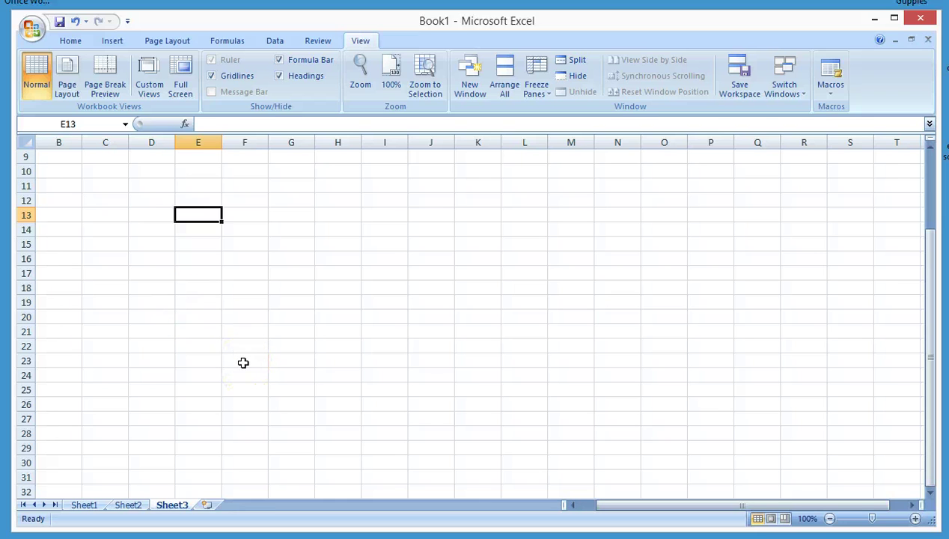
- Step the active cell three rows down and back, jump it to the sheet's last row and column, and end in cell A1
scroll(358, 298, down, 5)
scroll(357, 298, up, 8)
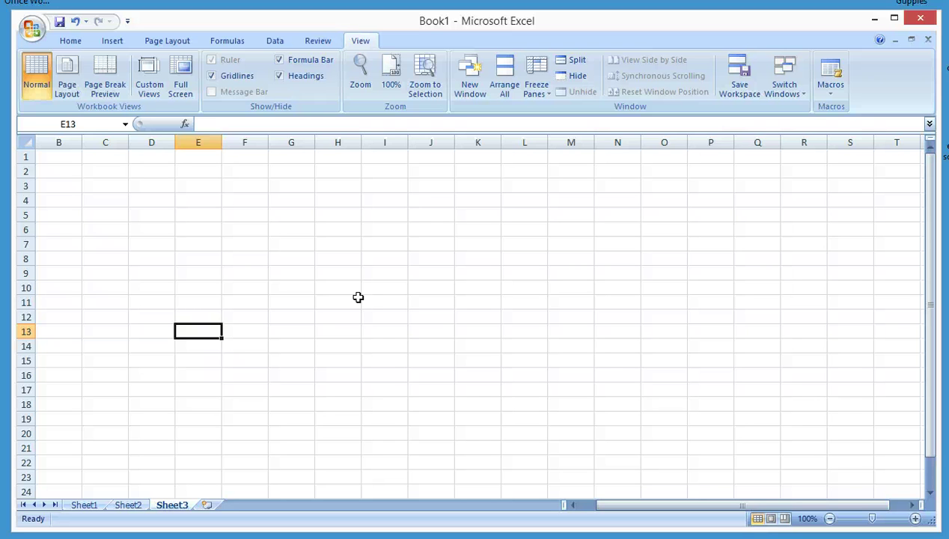
key(Down)
key(Down)
key(Down)
key(Up)
key(Up)
key(Up)
key(ctrl+Down)
key(ctrl+Up)
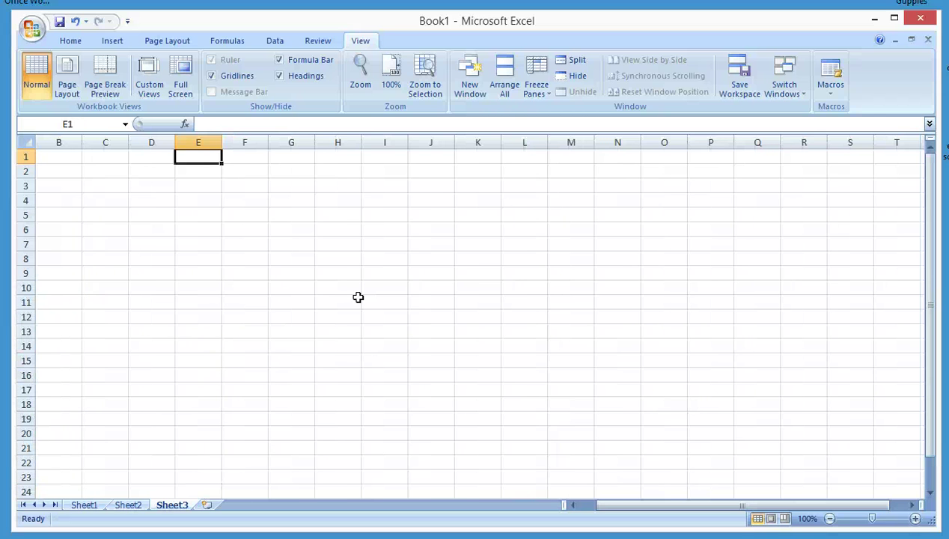
key(ctrl+Right)
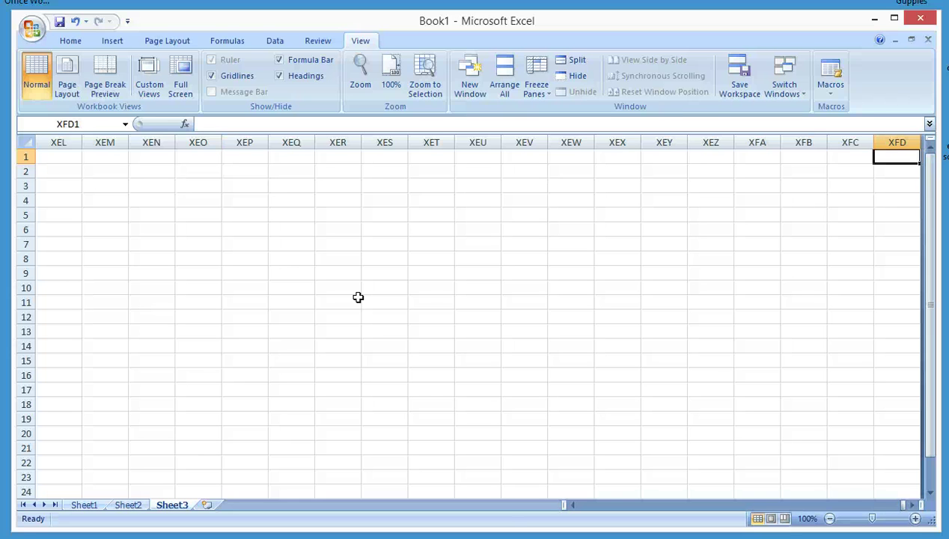
key(ctrl+Left)
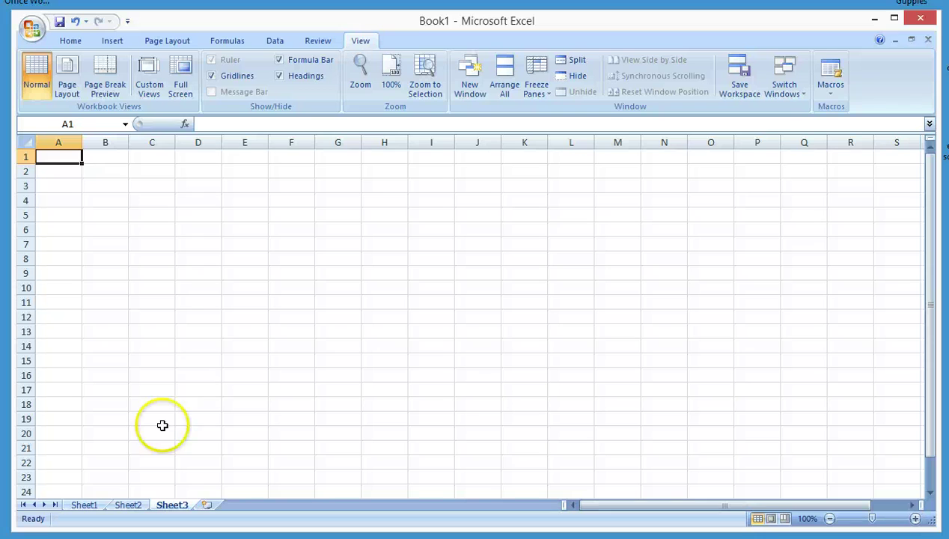
- Switch repeatedly between Sheet1, Sheet2 and Sheet3, ending on Sheet1
click(87, 507)
click(125, 507)
click(162, 506)
click(81, 505)
click(127, 506)
click(166, 506)
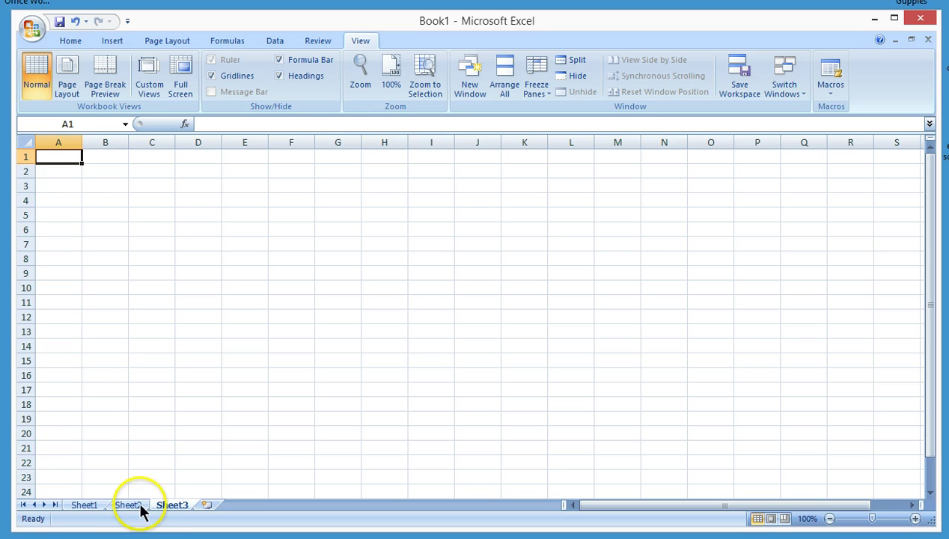
click(85, 506)
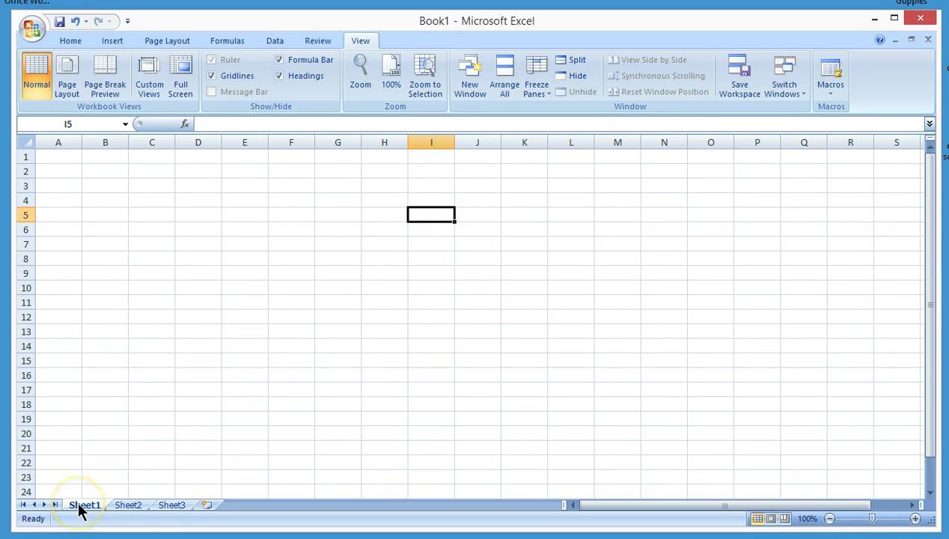
click(129, 506)
click(175, 506)
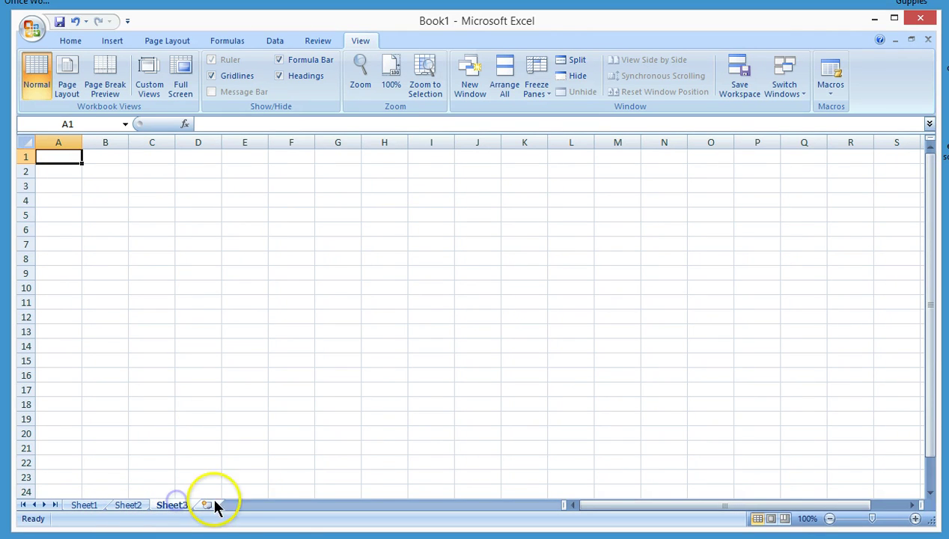
click(85, 509)
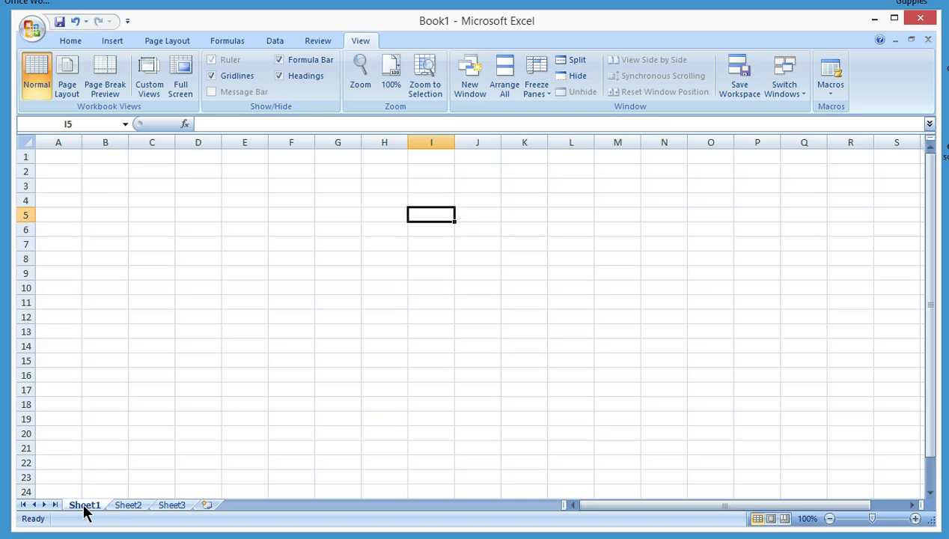
click(128, 507)
click(169, 508)
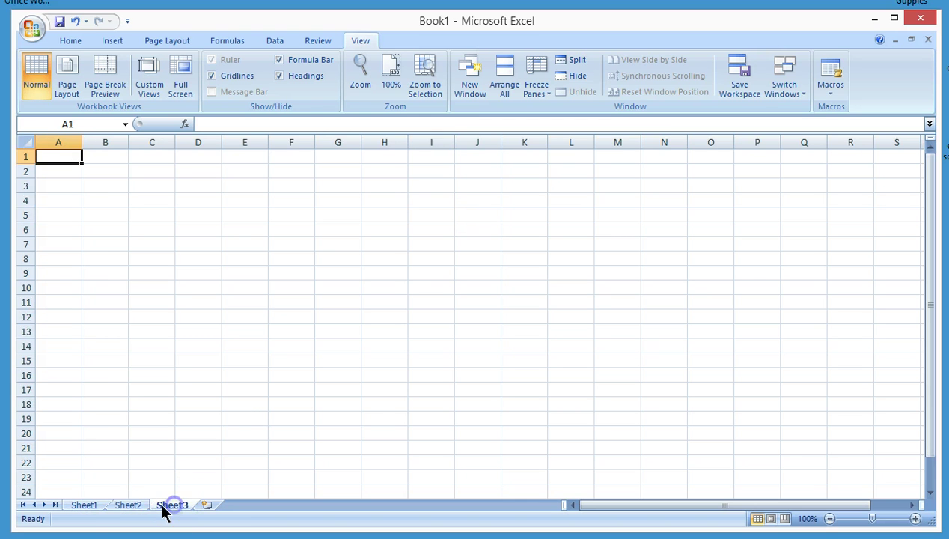
click(89, 508)
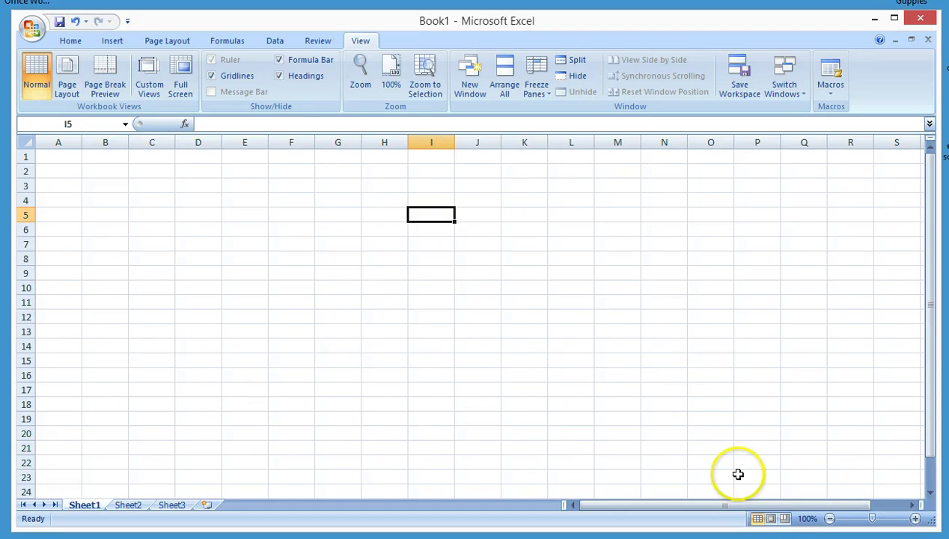
- Show Sheet1 in Page Layout view and Page Break Preview, return to Normal view, and select cell I6
click(772, 523)
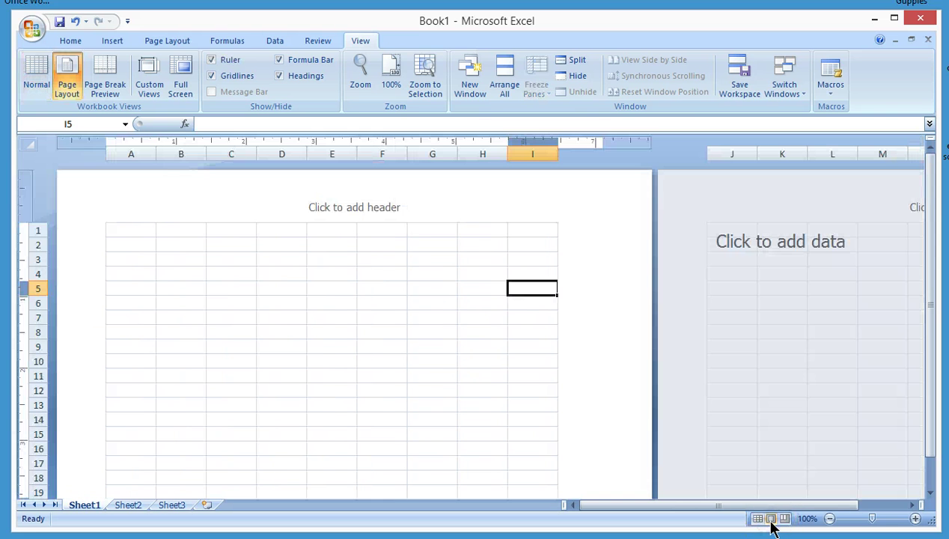
click(785, 522)
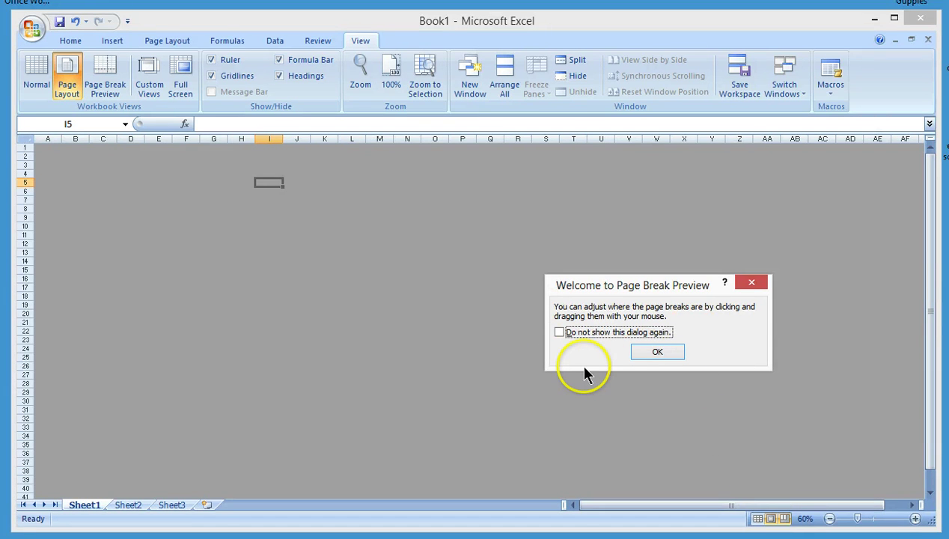
click(656, 352)
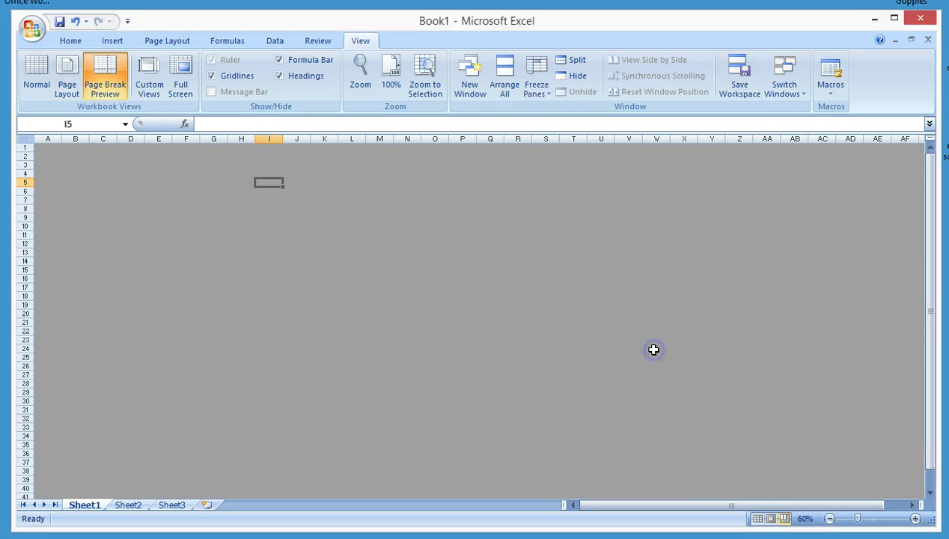
click(757, 519)
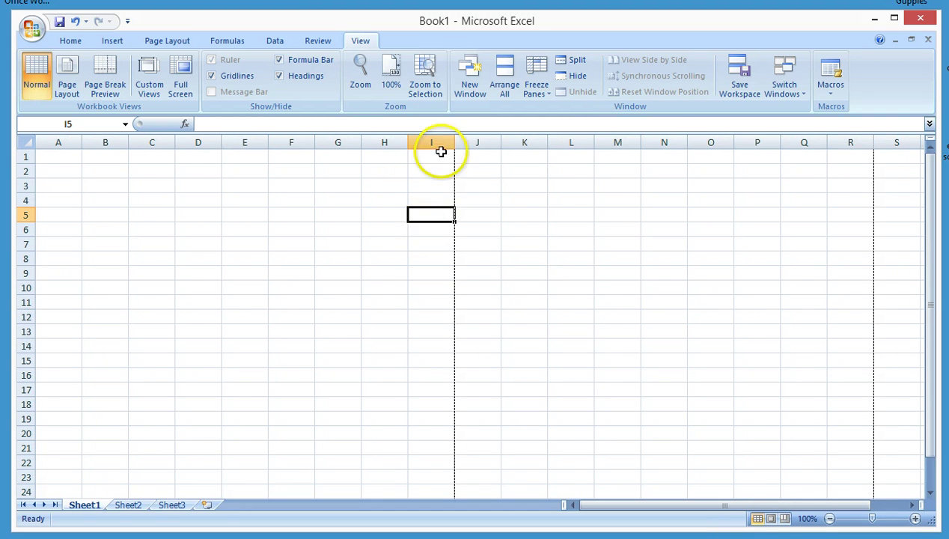
click(451, 228)
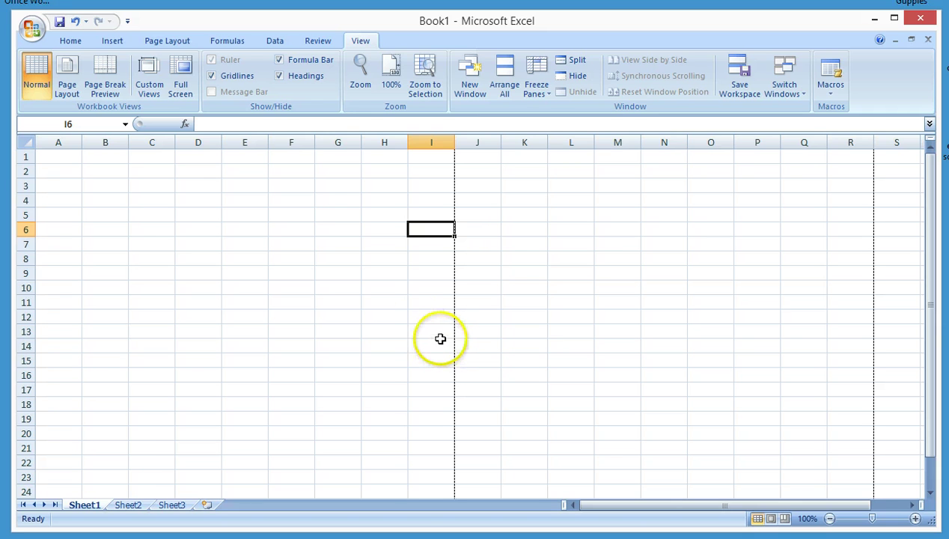
- Show the worksheet in Full Screen view and exit it, and view the Office menu without choosing a command
click(362, 41)
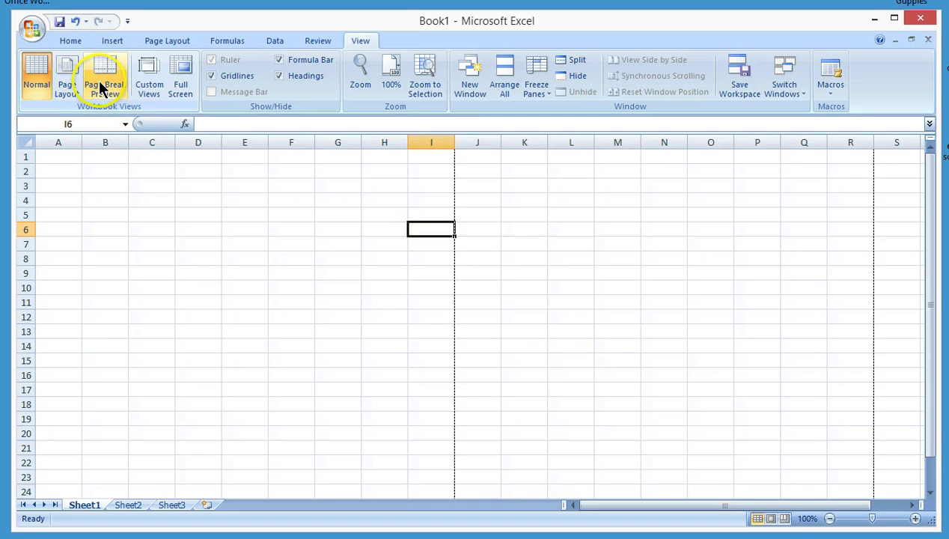
click(183, 87)
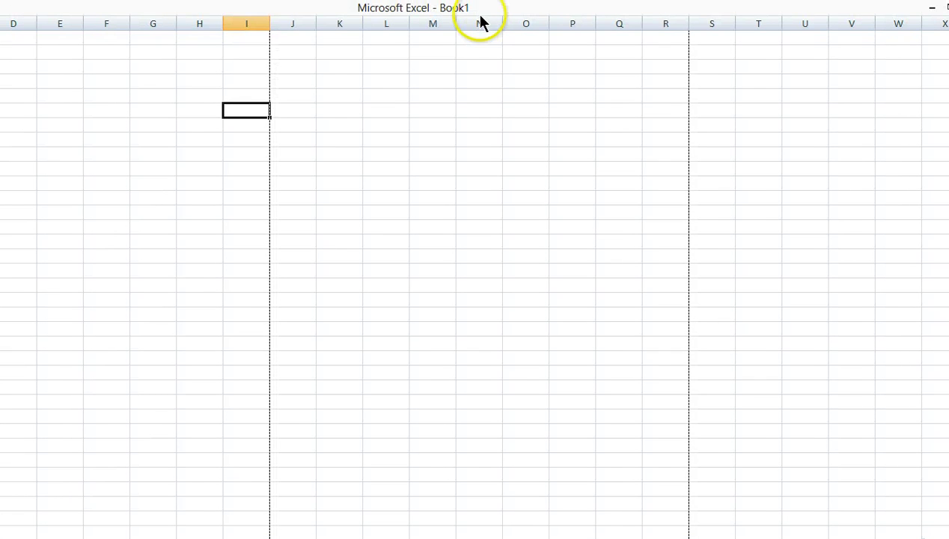
key(Escape)
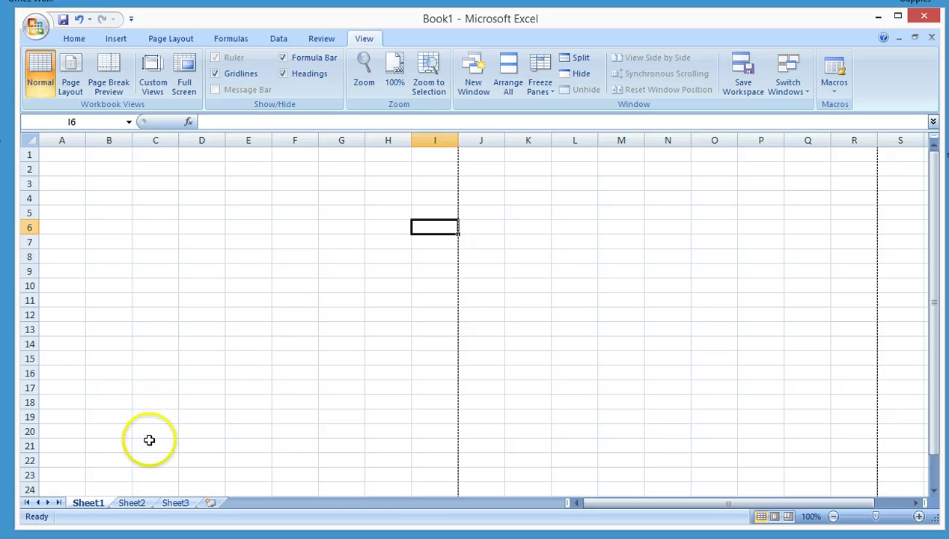
click(41, 30)
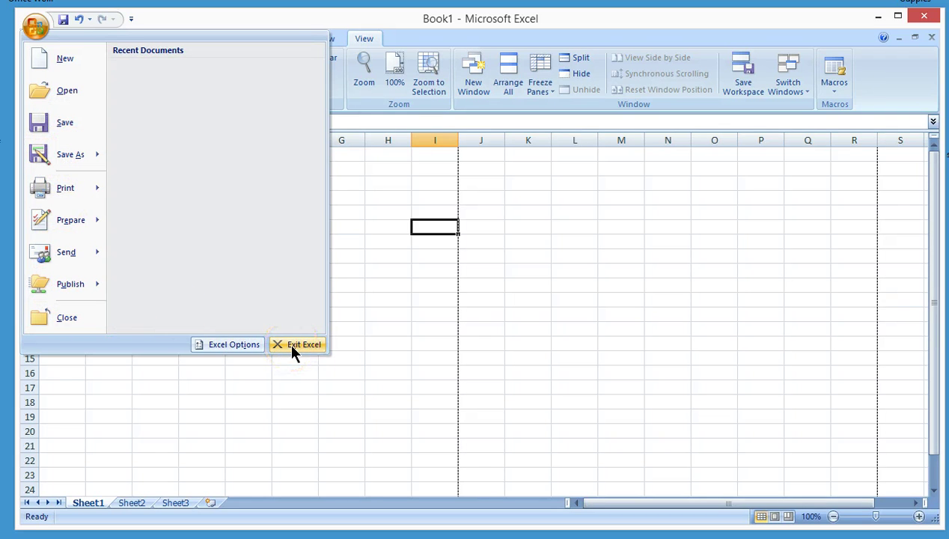
click(355, 354)
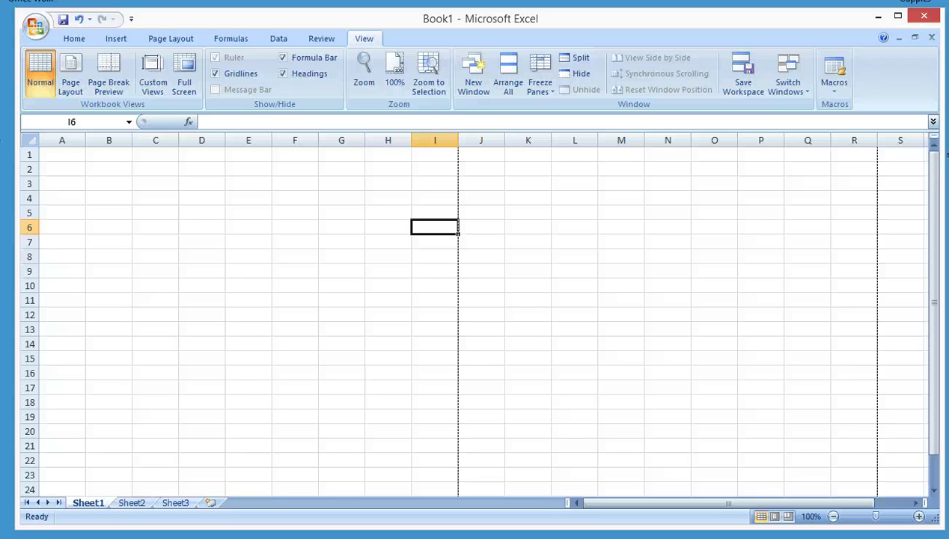
- Go to cell H7 by entering its reference in the Go To dialog
key(ctrl+g)
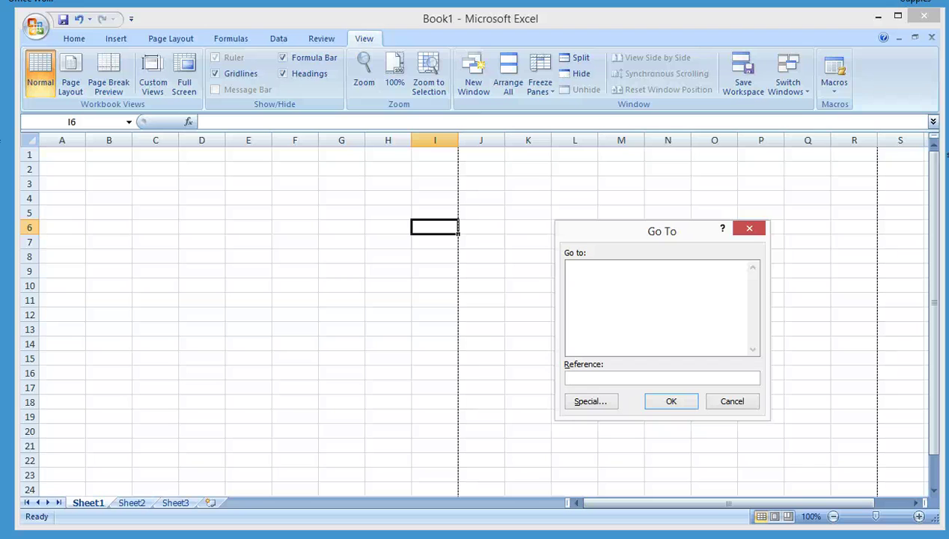
text(h7)
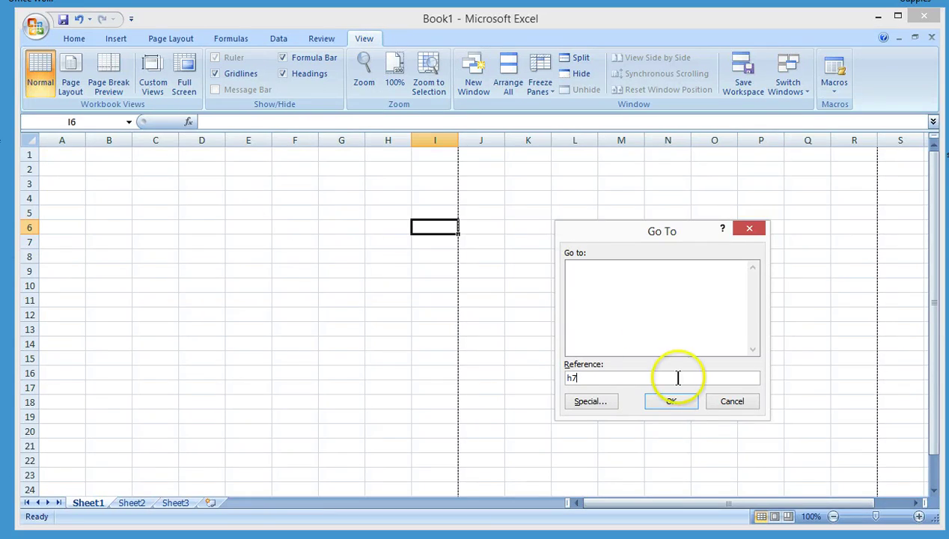
click(680, 402)
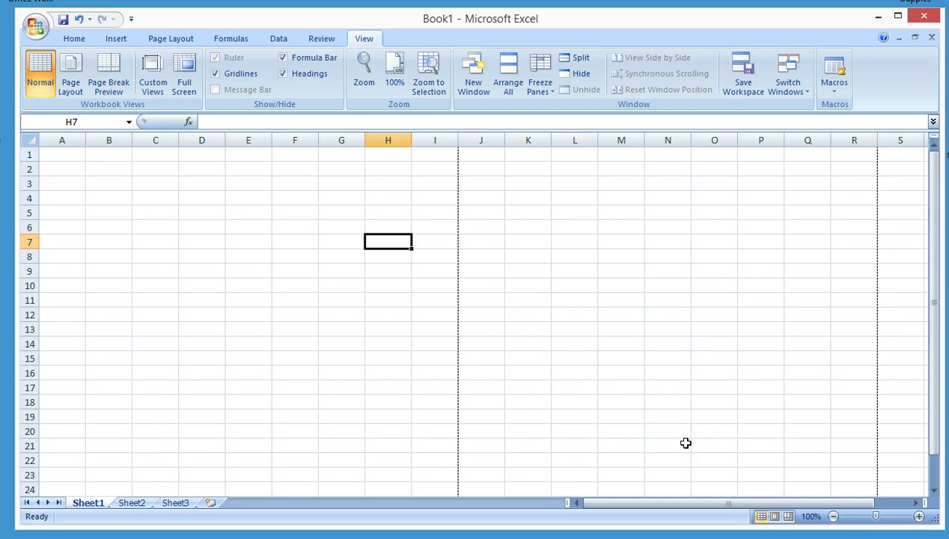
- Go to cell AA47 by entering its reference in the Go To dialog
key(ctrl+g)
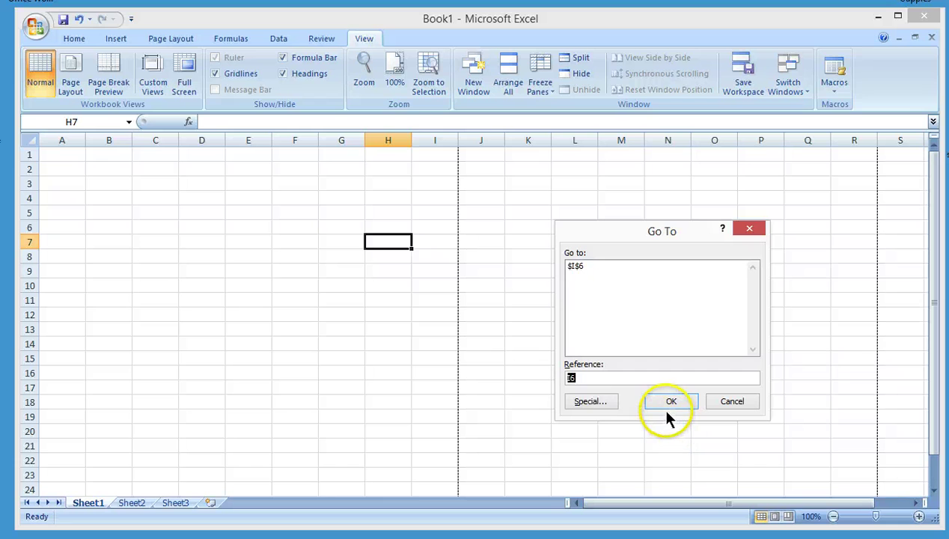
text(a)
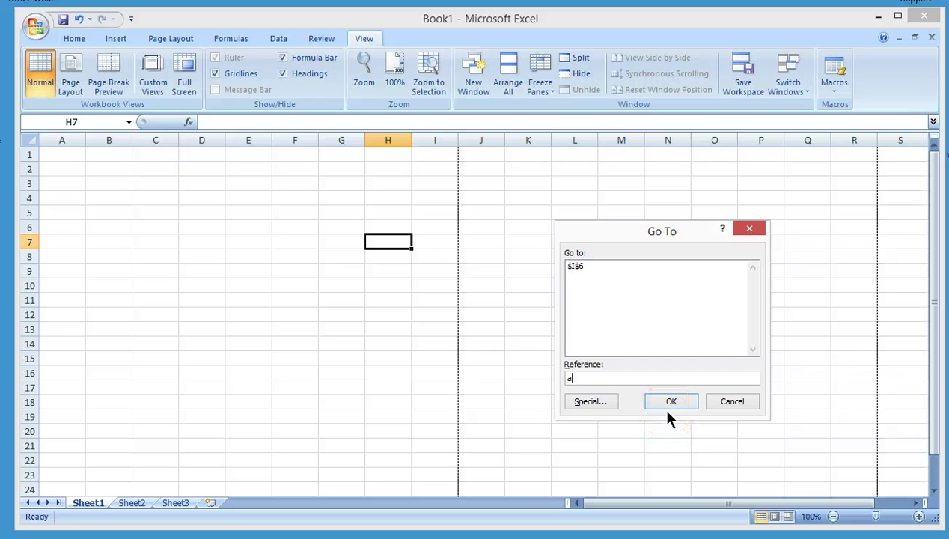
text(a47)
click(667, 399)
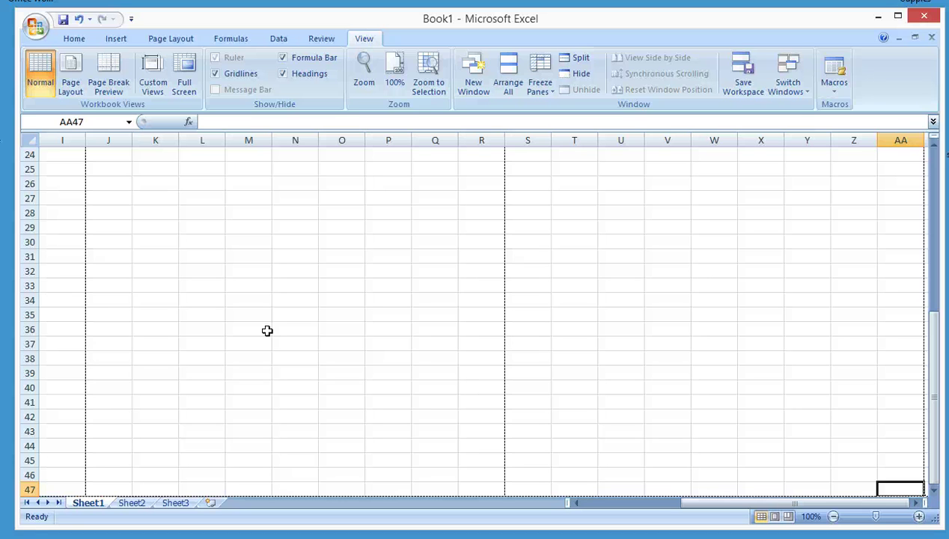
- Move to the start of row 47 and to cell A1, select cell R22, and return to A1
key(Home)
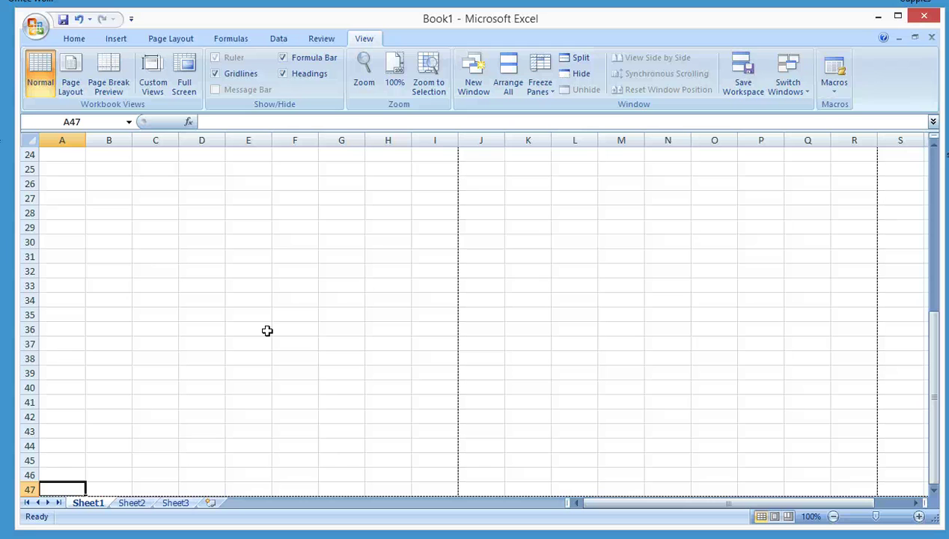
key(ctrl+Home)
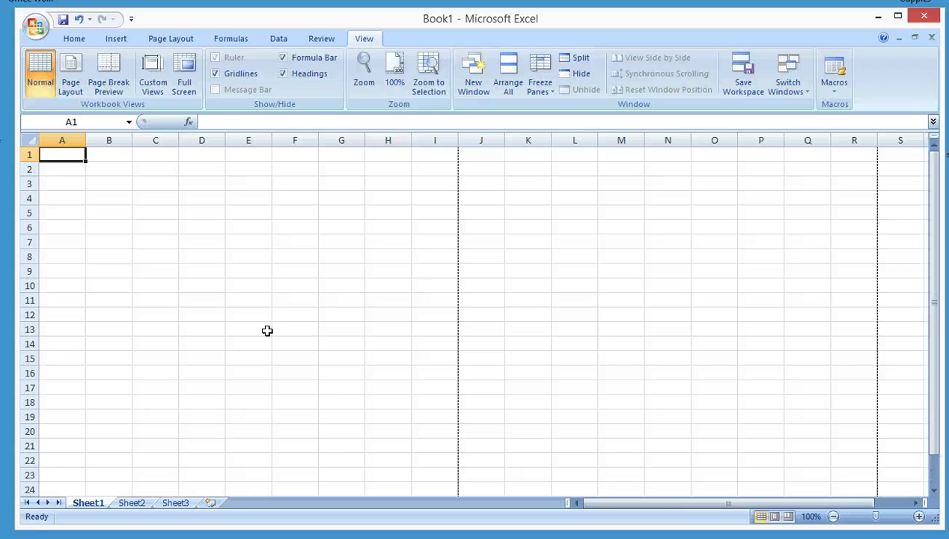
click(849, 462)
key(ctrl+Home)
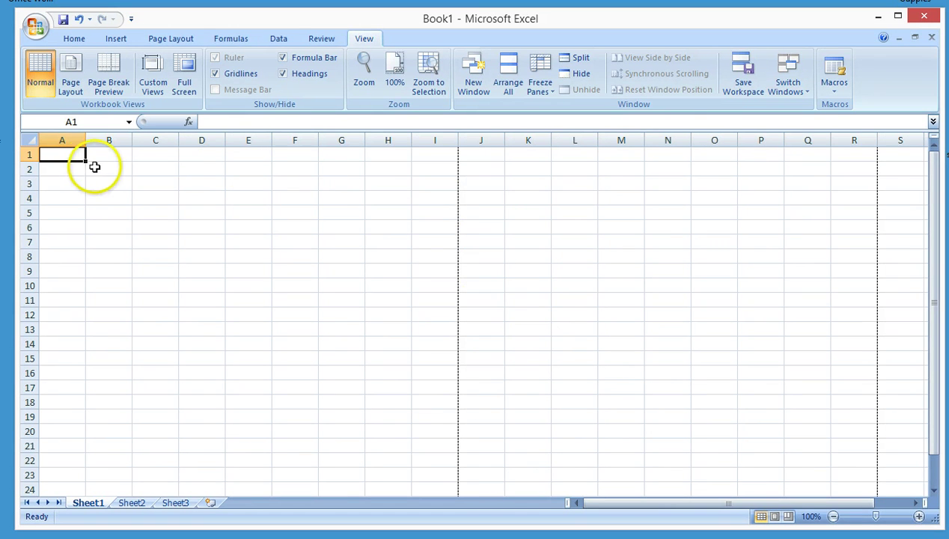
- Move from A1 to cell E5 one cell at a time and enter the text E5 there
click(75, 42)
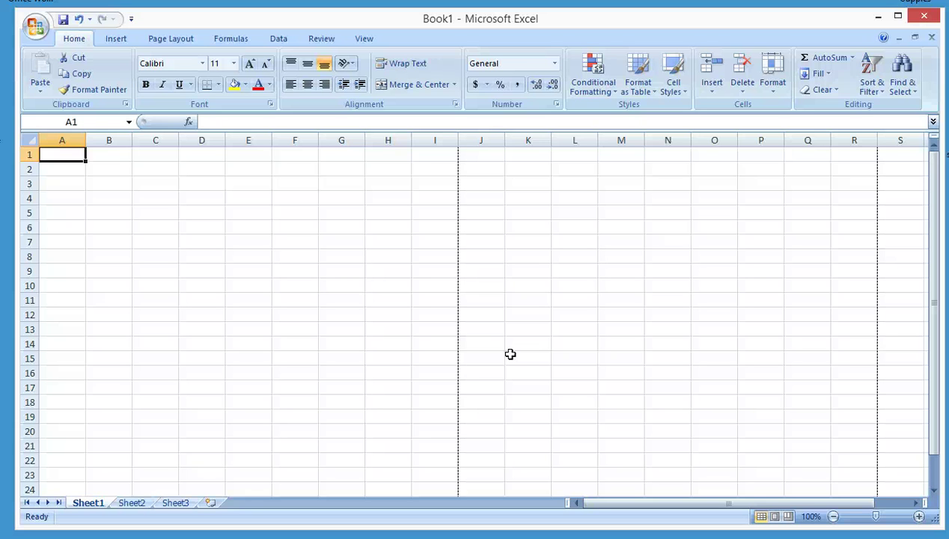
key(Right)
key(Right)
key(Right)
key(Right)
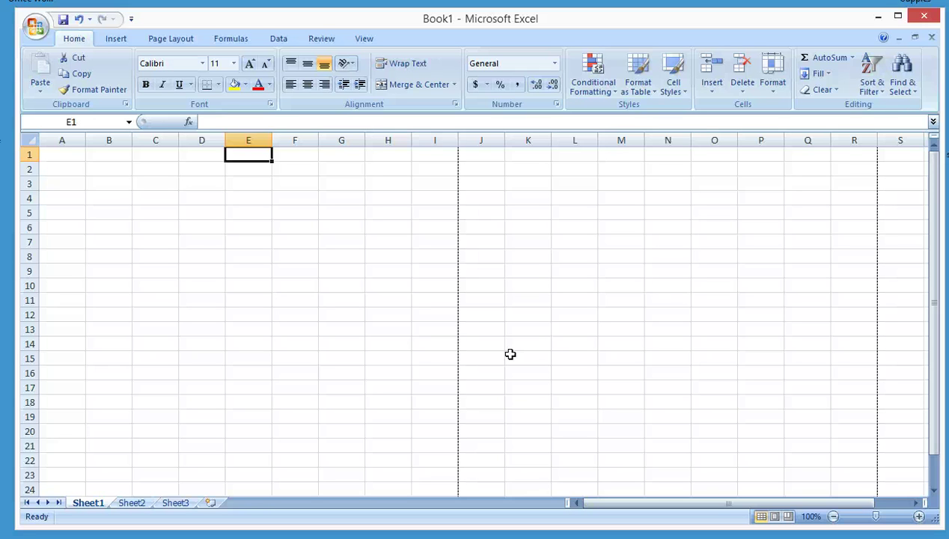
key(Down)
key(Down)
key(Down)
key(Down)
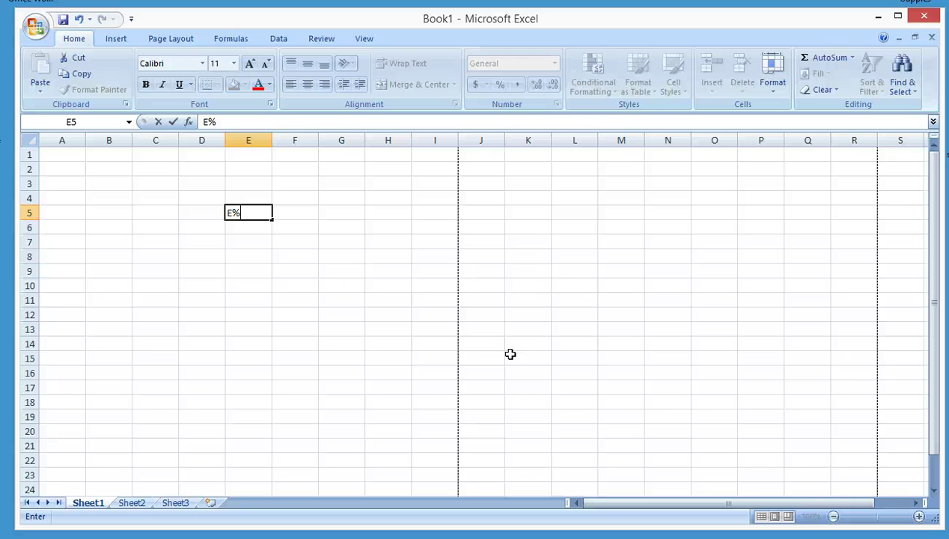
key(BackSpace)
text(5)
key(Return)
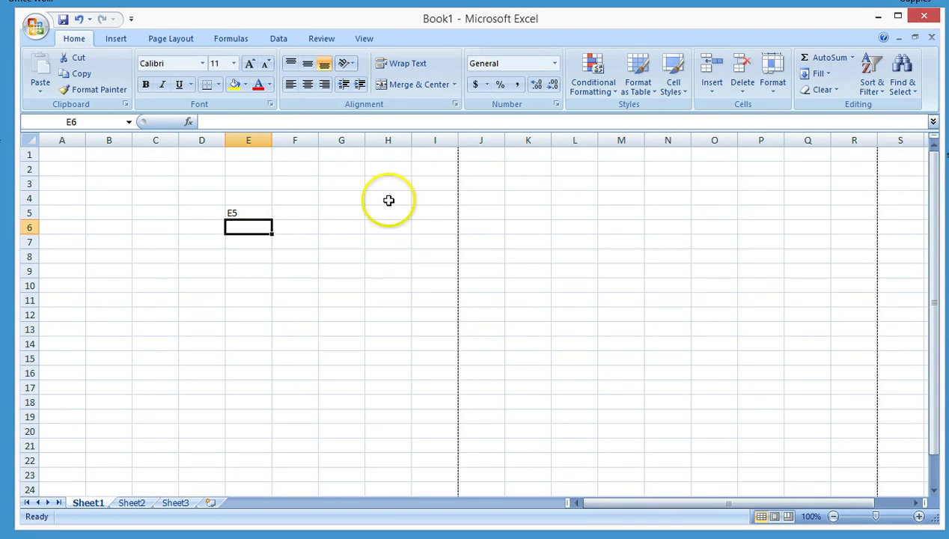
- Enter the text H9 in cell H9
click(372, 269)
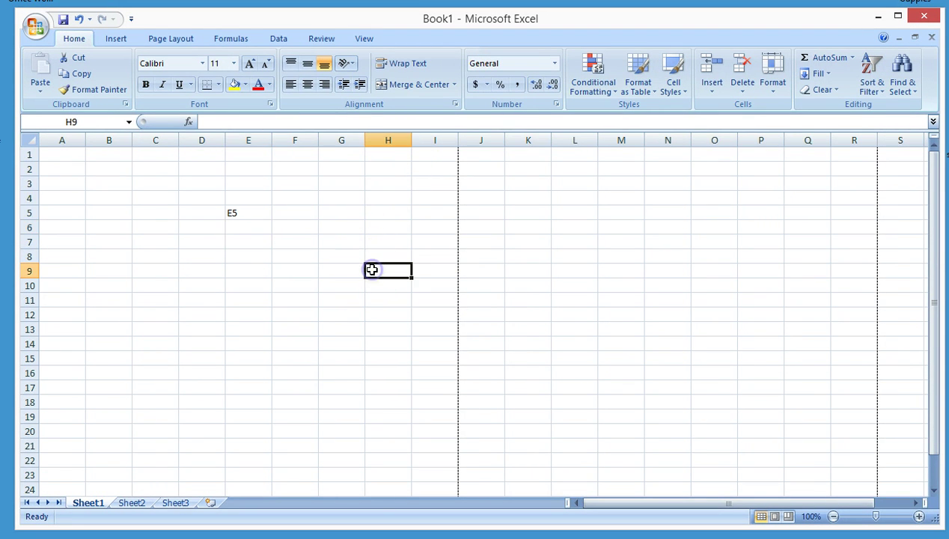
text(H9)
key(Return)
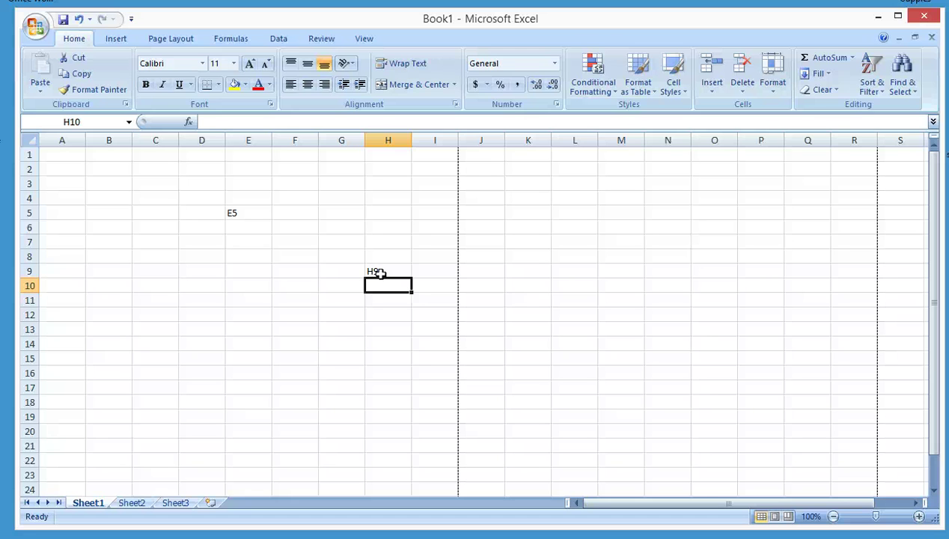
- Go to cell T98 by entering its reference in the Go To dialog
key(ctrl+g)
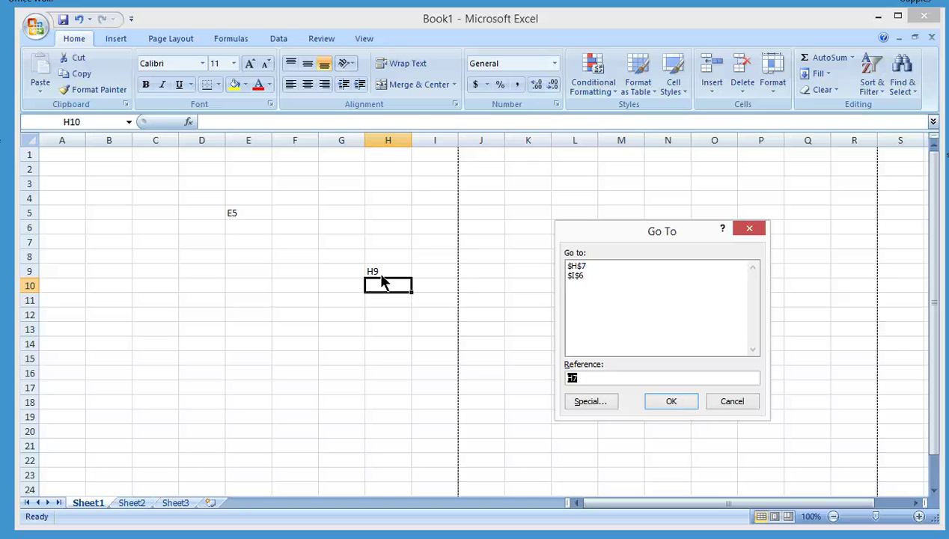
text(t98)
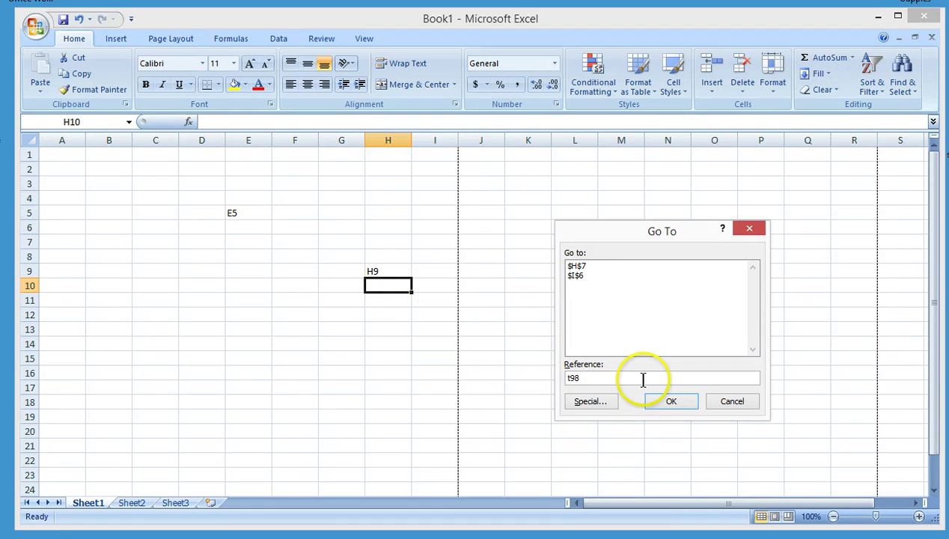
click(673, 403)
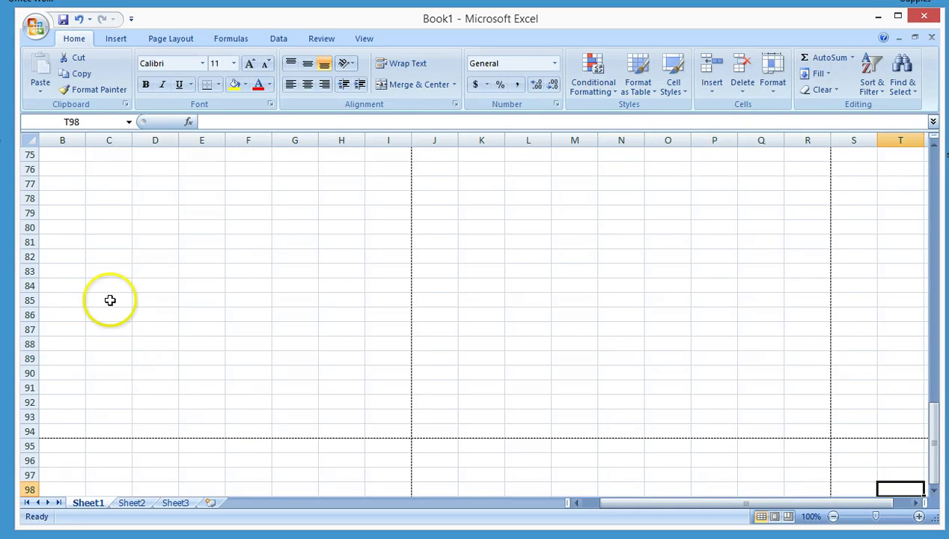
- Jump directly to cell B1492 by its reference, without using the Go To dialog
click(85, 120)
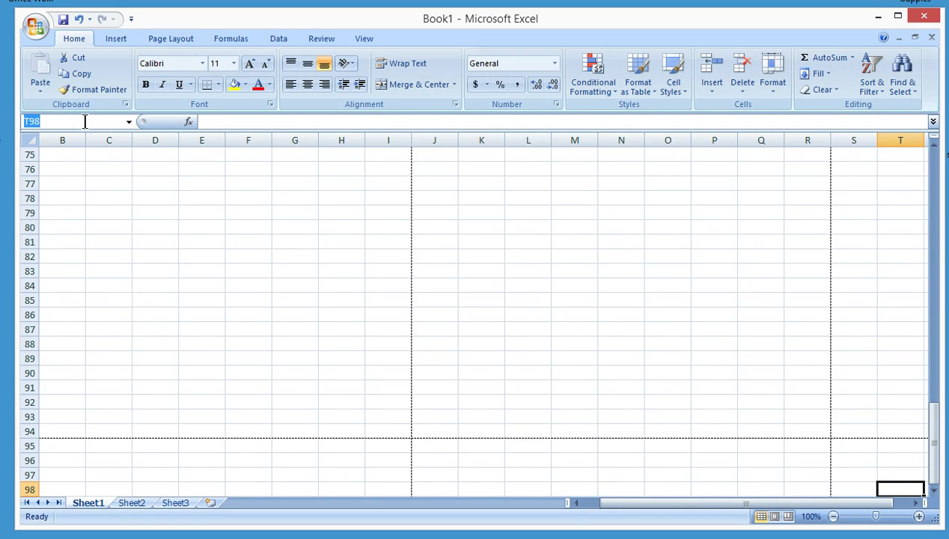
text(b1492)
key(Return)
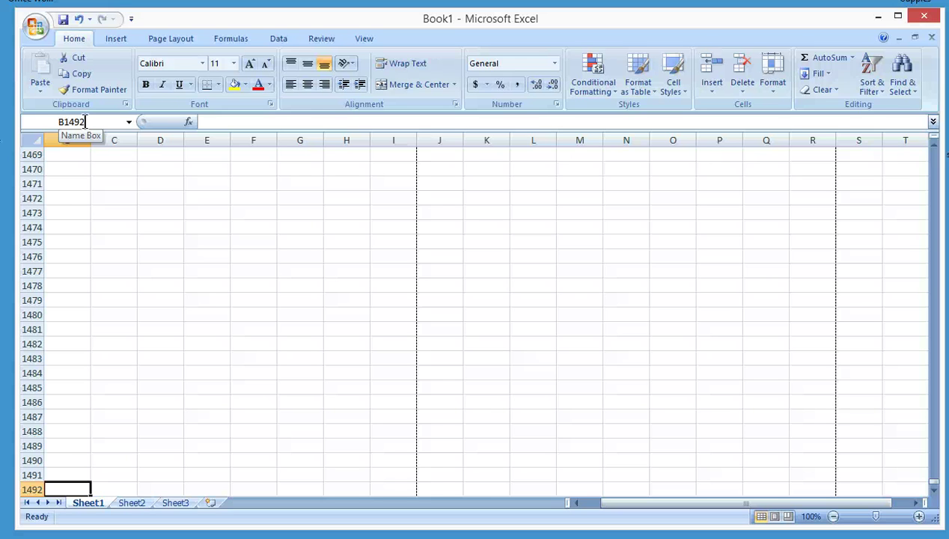
- Jump directly to the worksheet's very last cell, XFD1048576, by its reference
click(102, 123)
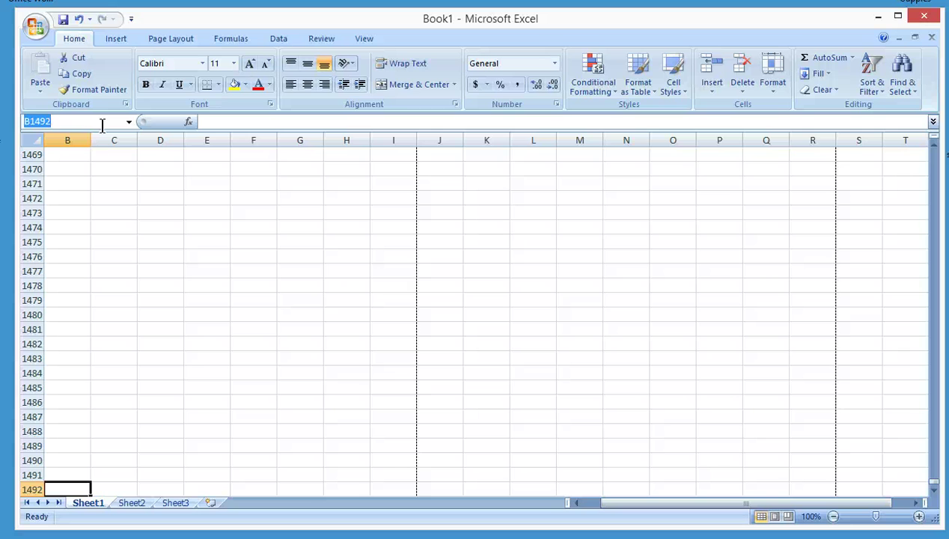
text(xfd10485)
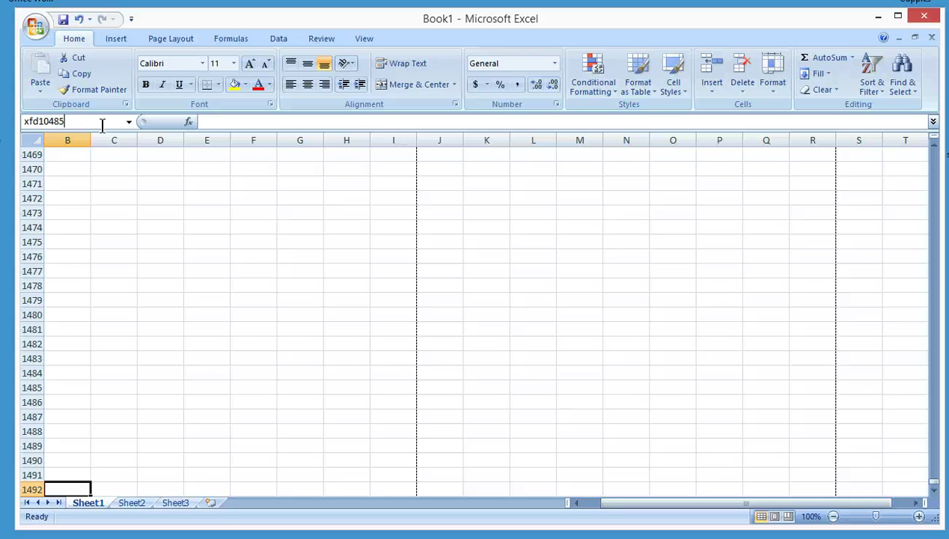
text(76)
key(Return)
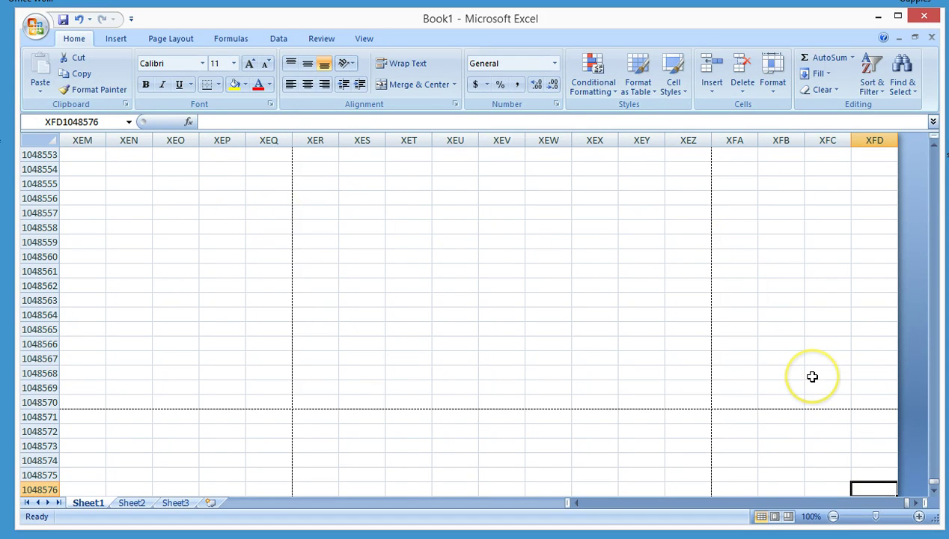
scroll(812, 377, down, 1)
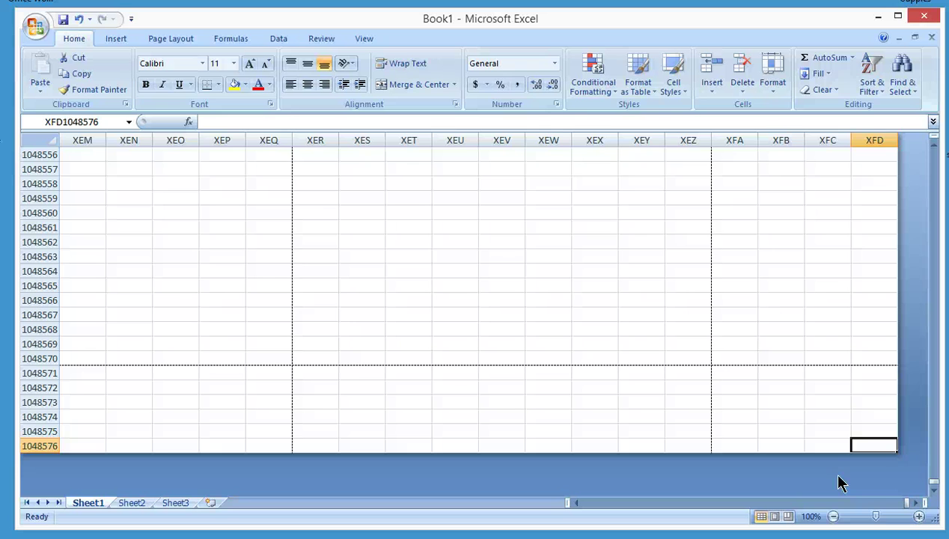
- Return to the first cell of the worksheet and enter the text A1 in it
key(ctrl+Home)
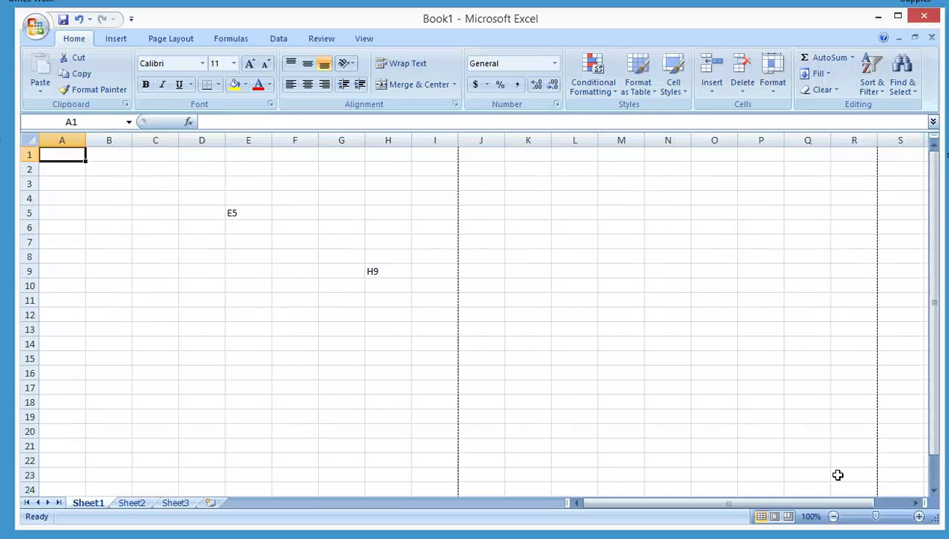
text(A!)
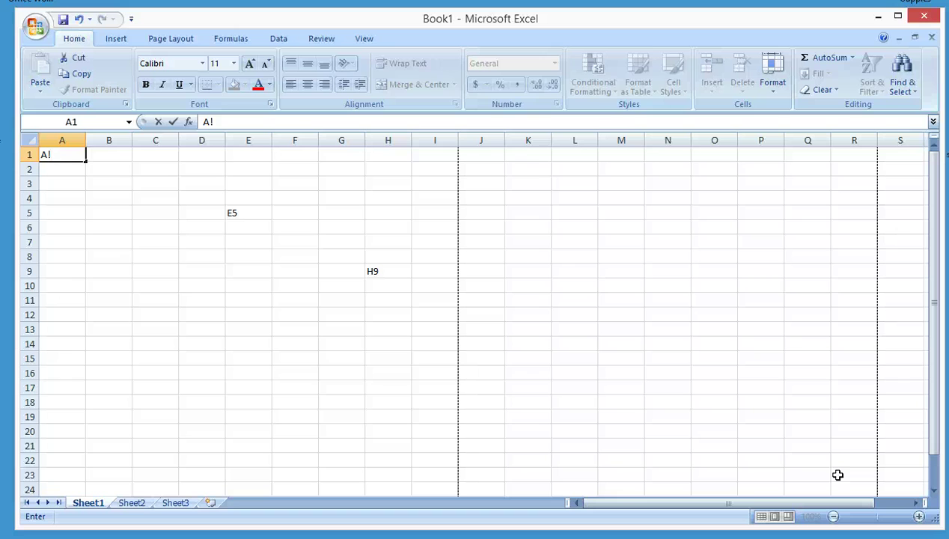
key(BackSpace)
text(1)
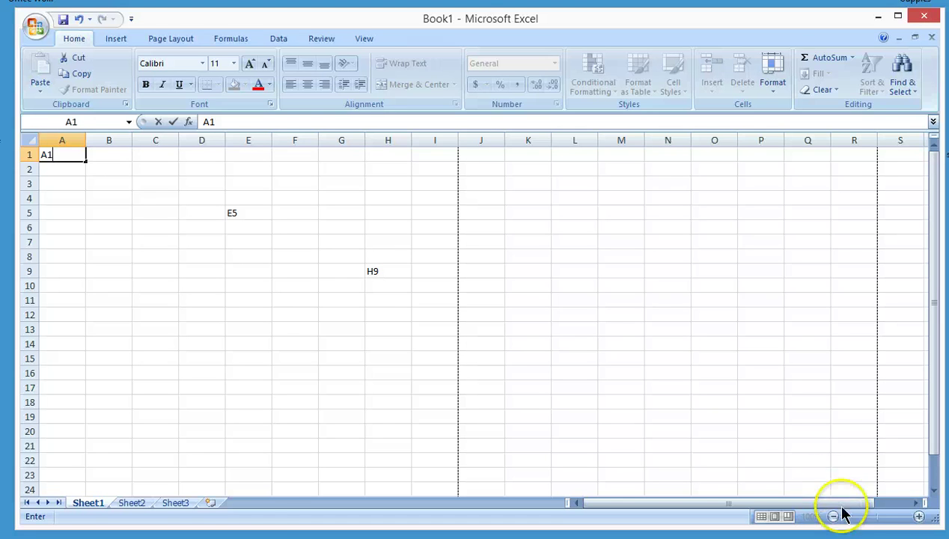
- Switch between Sheet2 and Sheet1, ending on Sheet2, and select cell D4 there
click(142, 502)
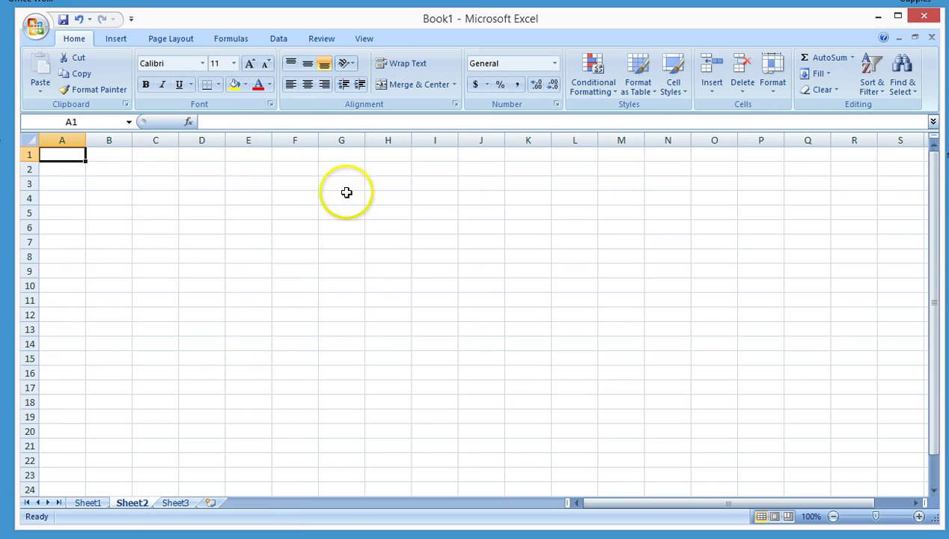
click(95, 508)
click(126, 503)
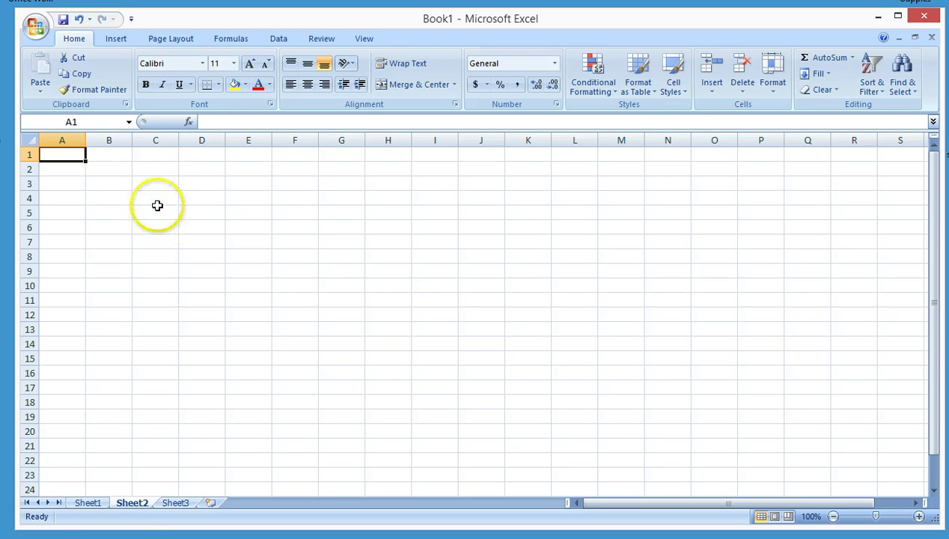
click(198, 193)
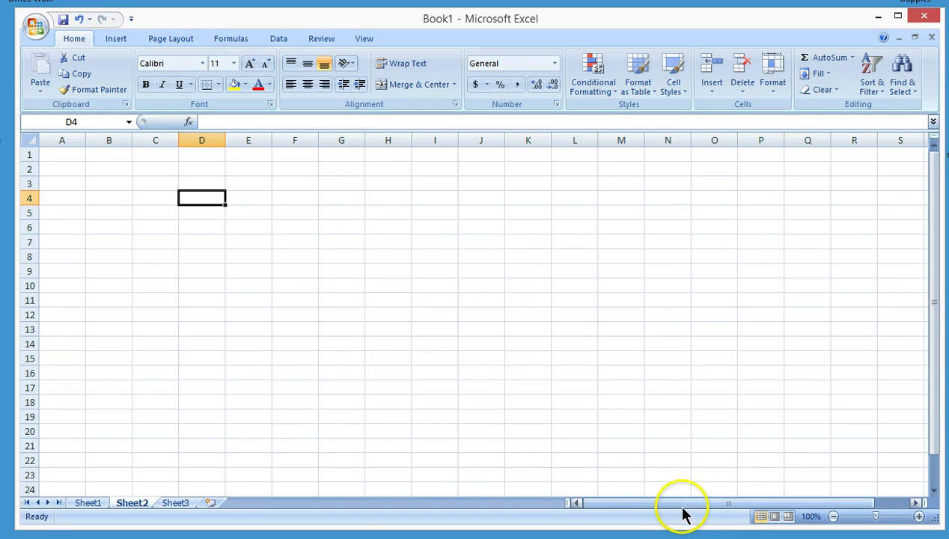
- Scroll Sheet2 sideways across its columns and back, and down through its rows, to examine off-screen cells
click(919, 505)
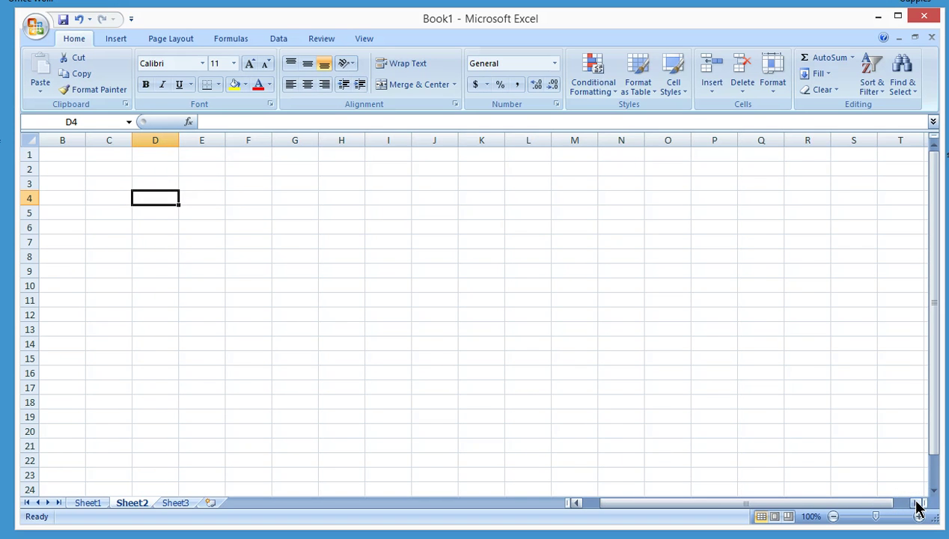
click(919, 505)
click(919, 504)
click(919, 505)
click(919, 505)
click(919, 504)
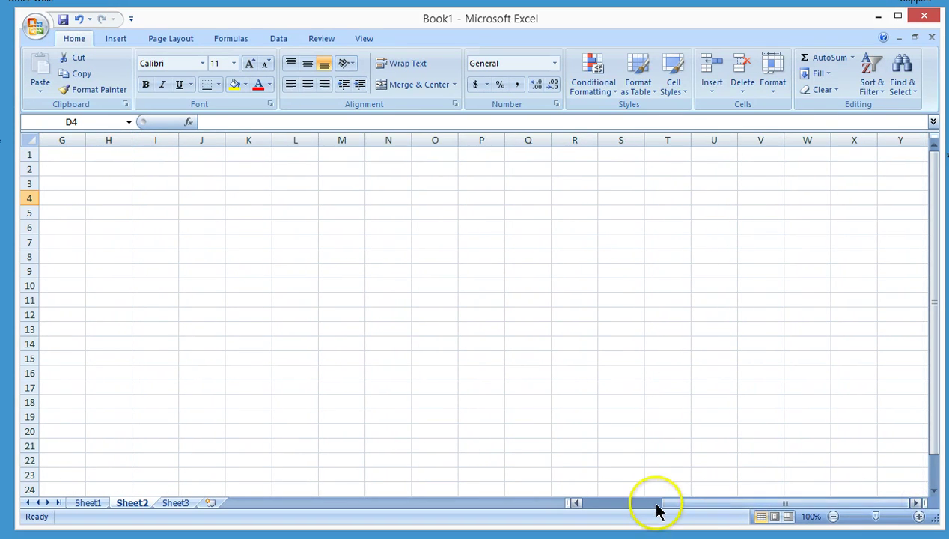
click(580, 501)
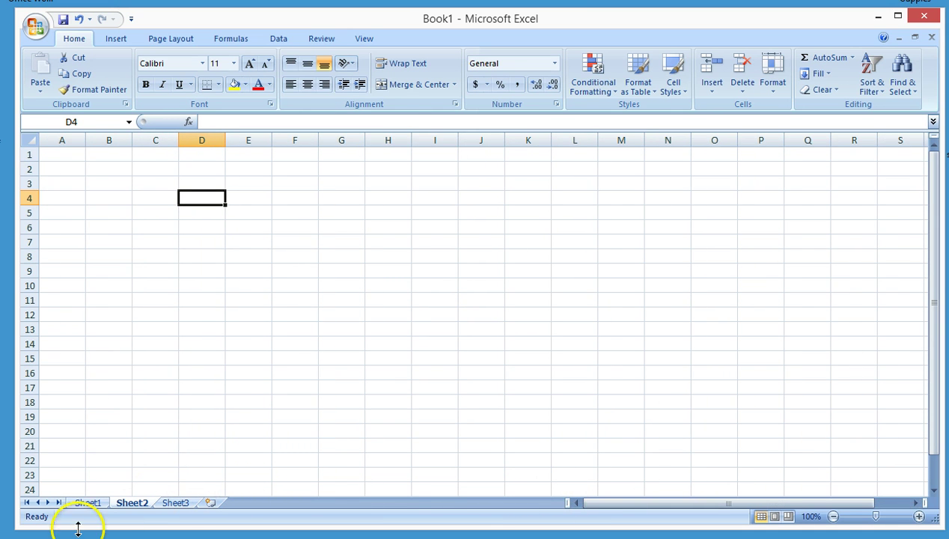
click(111, 505)
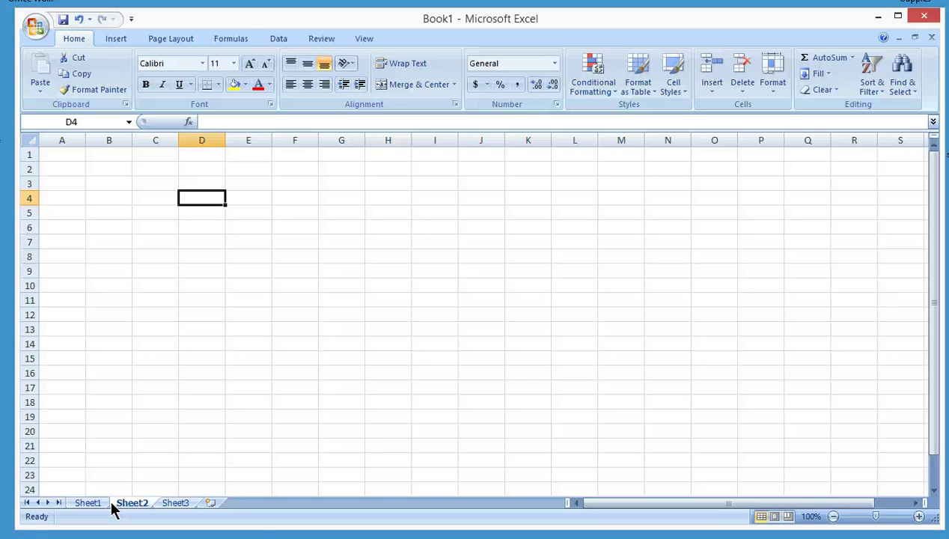
drag(594, 504, 846, 505)
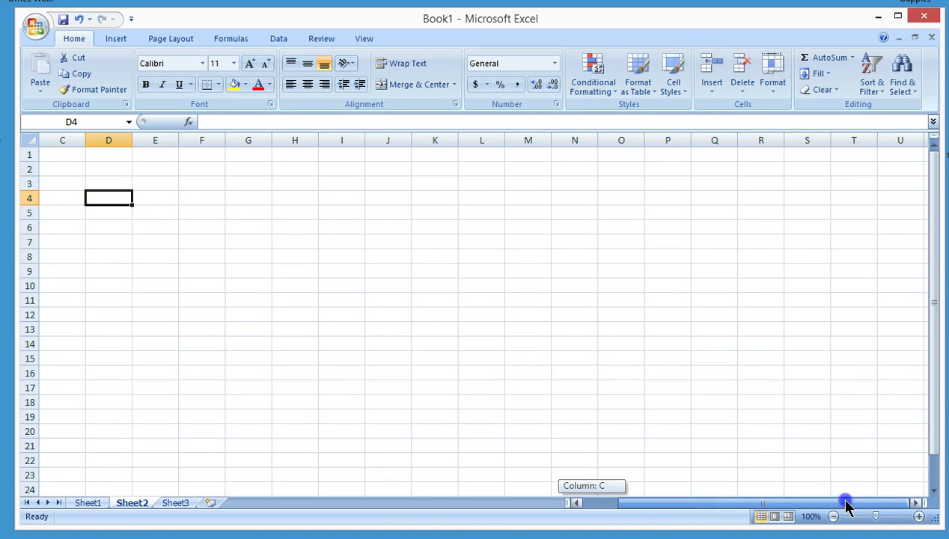
drag(845, 505, 845, 505)
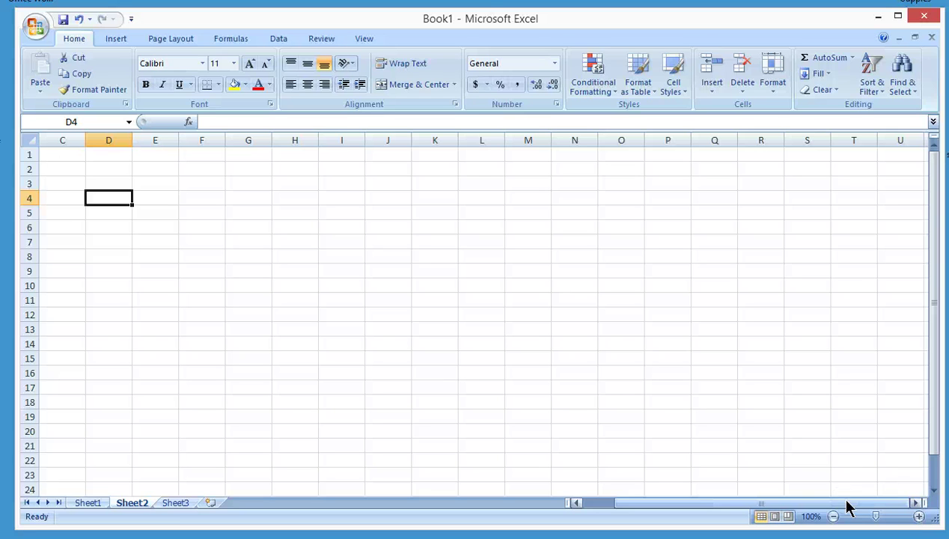
click(934, 490)
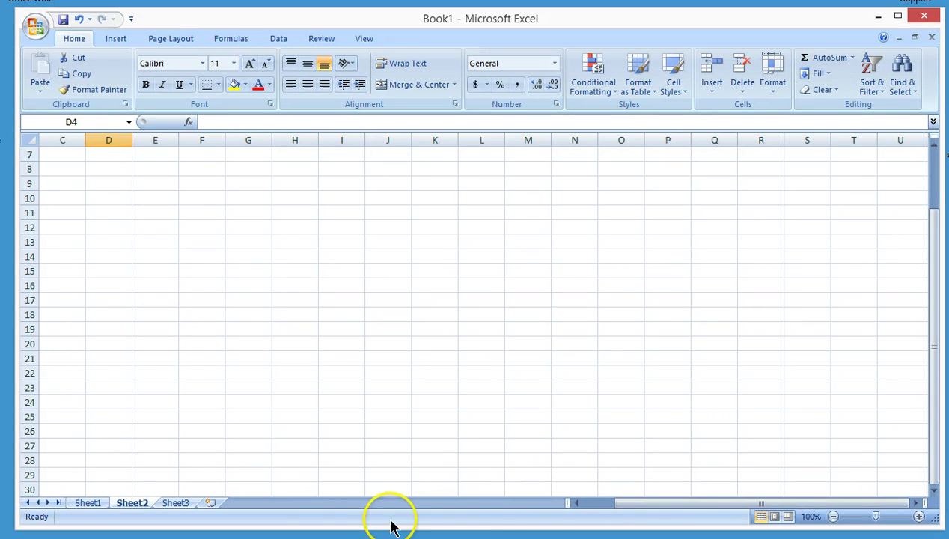
- Return to Sheet1 and hide the Formula Bar
click(85, 503)
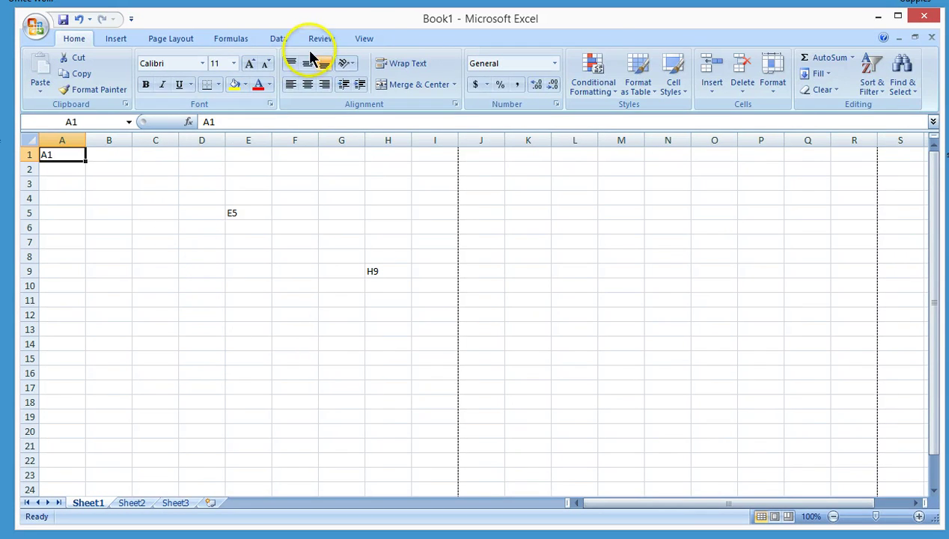
click(367, 41)
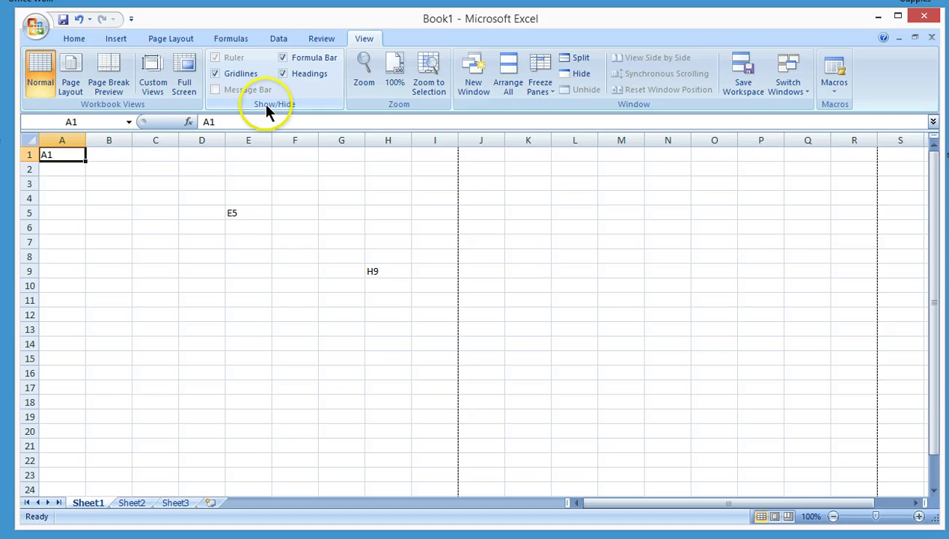
click(282, 57)
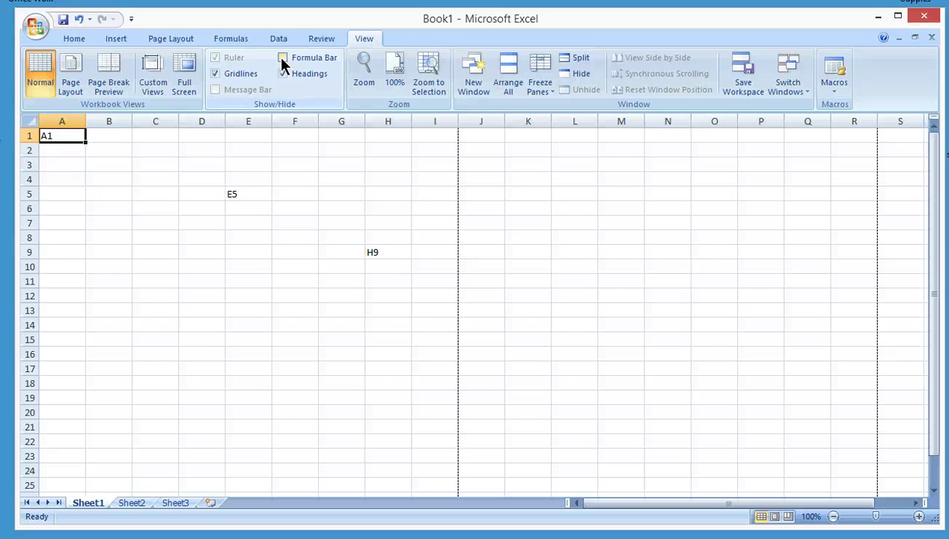
- Switch Sheet1 to Page Layout view and display it in Full Screen view
click(71, 88)
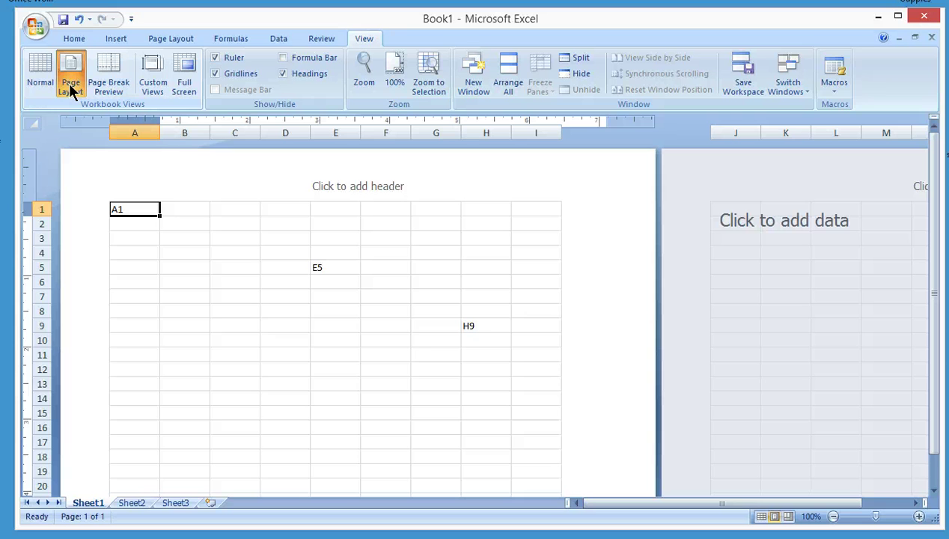
click(187, 84)
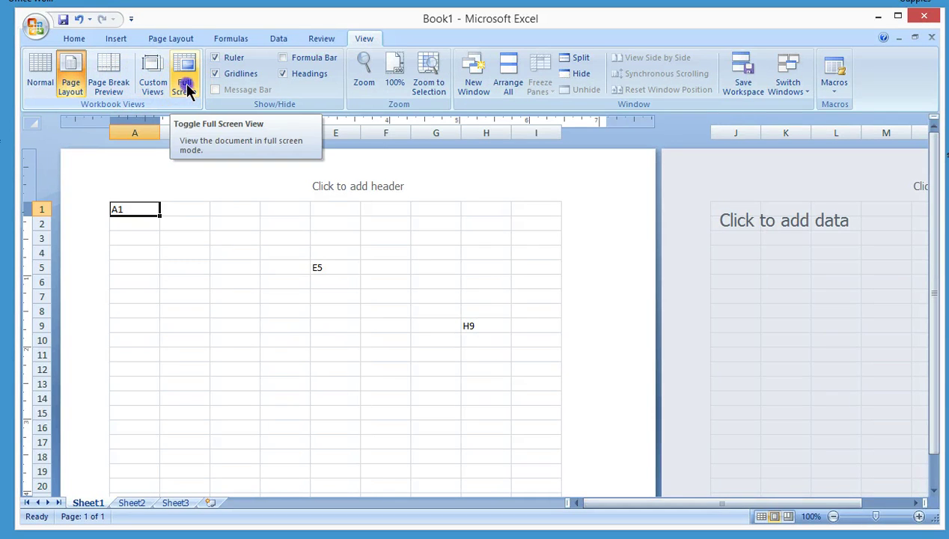
click(187, 84)
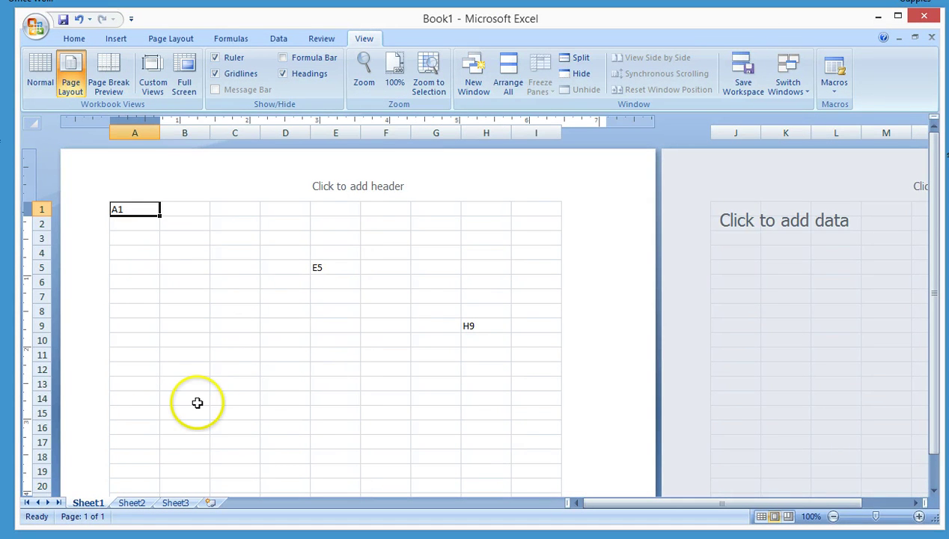
click(186, 90)
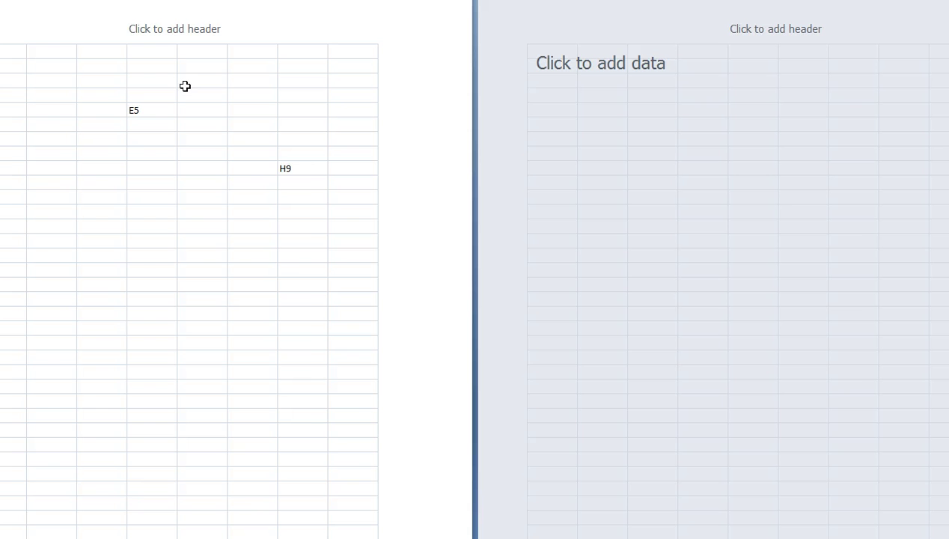
- Leave Full Screen, return Sheet1 from Page Layout to Normal view, and show the Formula Bar
key(Escape)
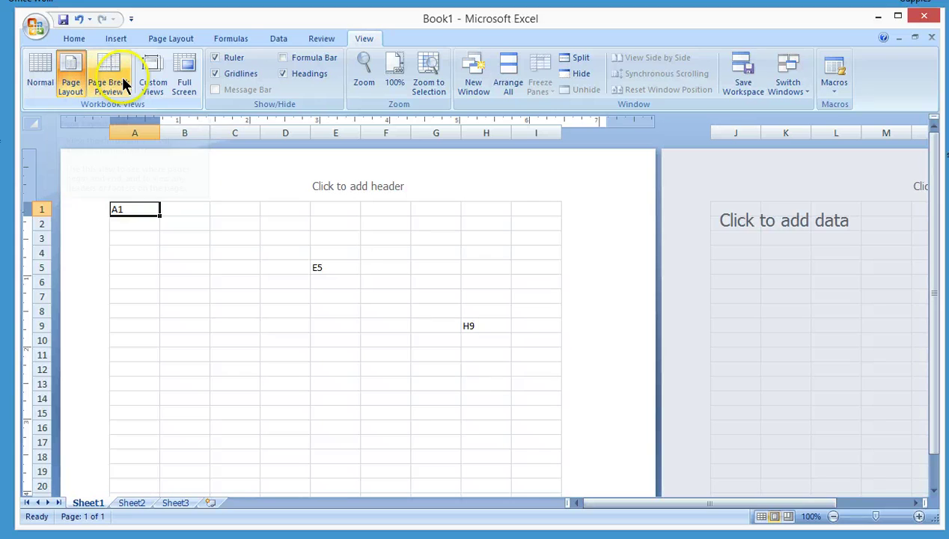
click(184, 82)
key(Escape)
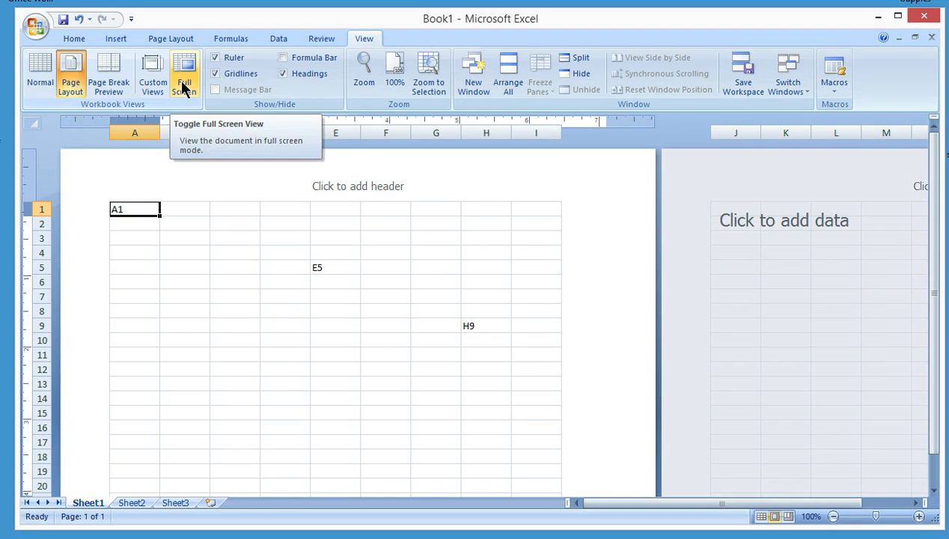
click(70, 84)
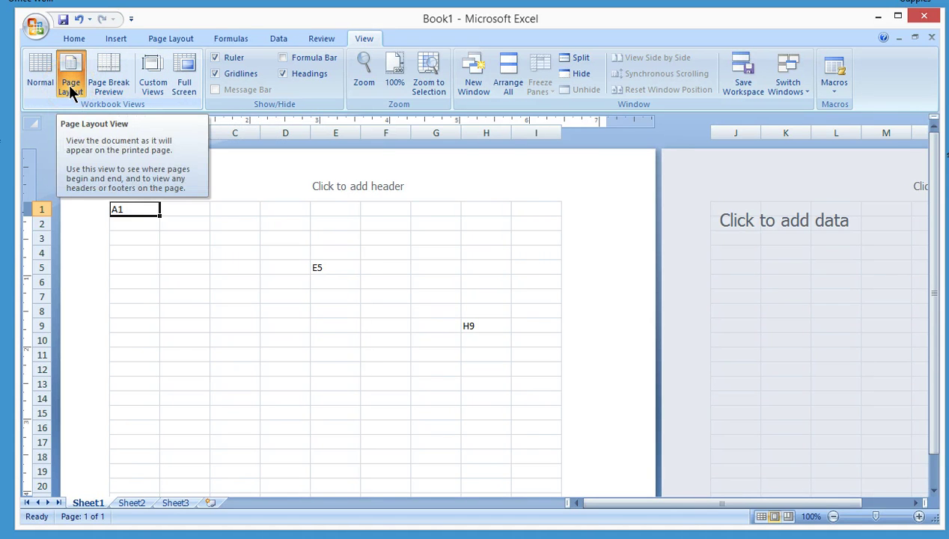
click(40, 78)
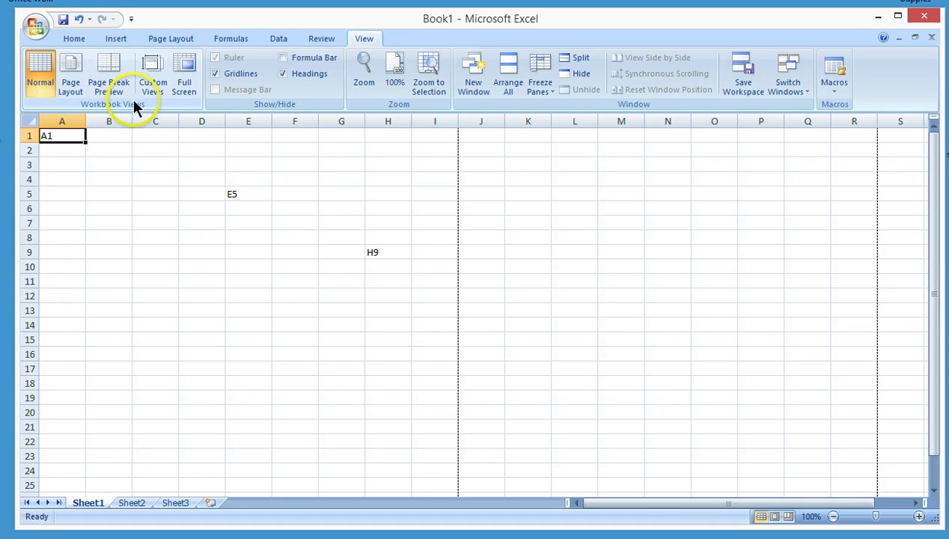
click(283, 59)
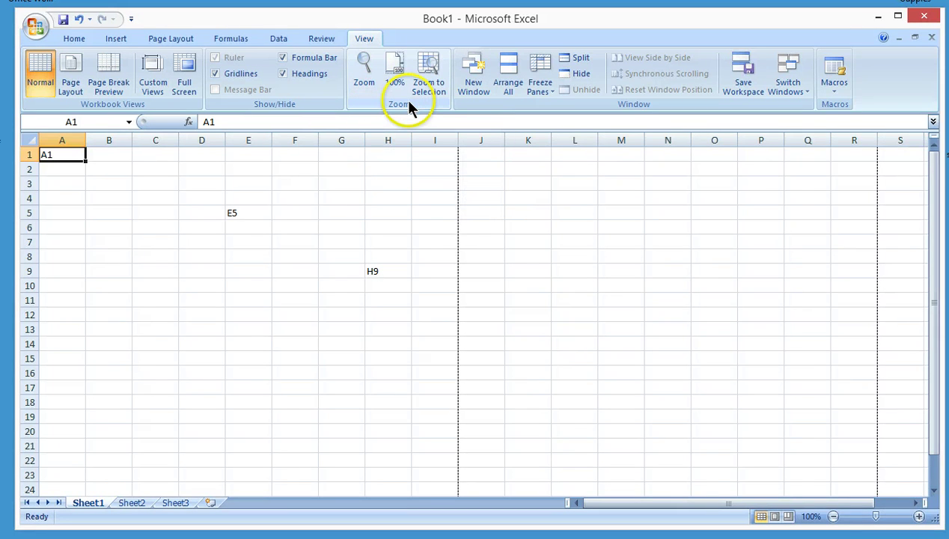
- Try a custom zoom of 1% for the worksheet and set the custom zoom to 150% instead
click(365, 69)
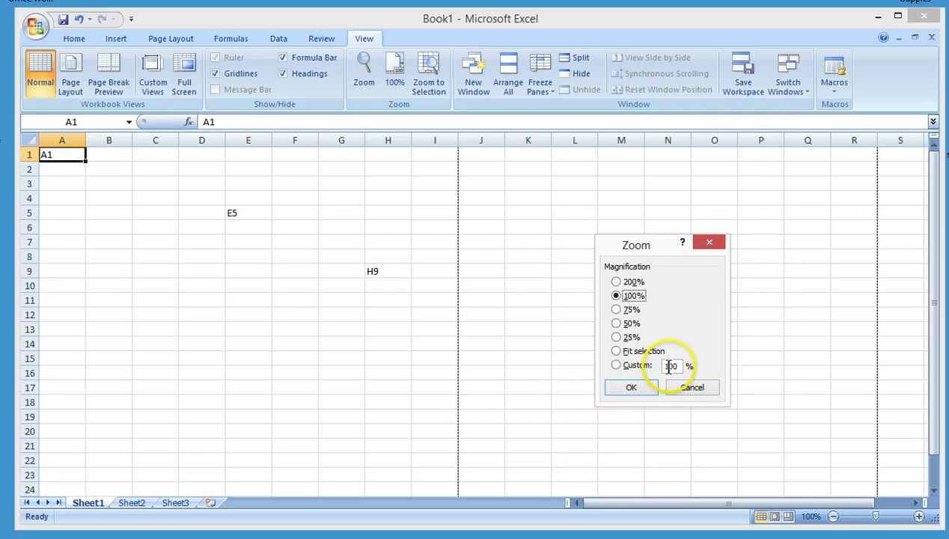
click(618, 366)
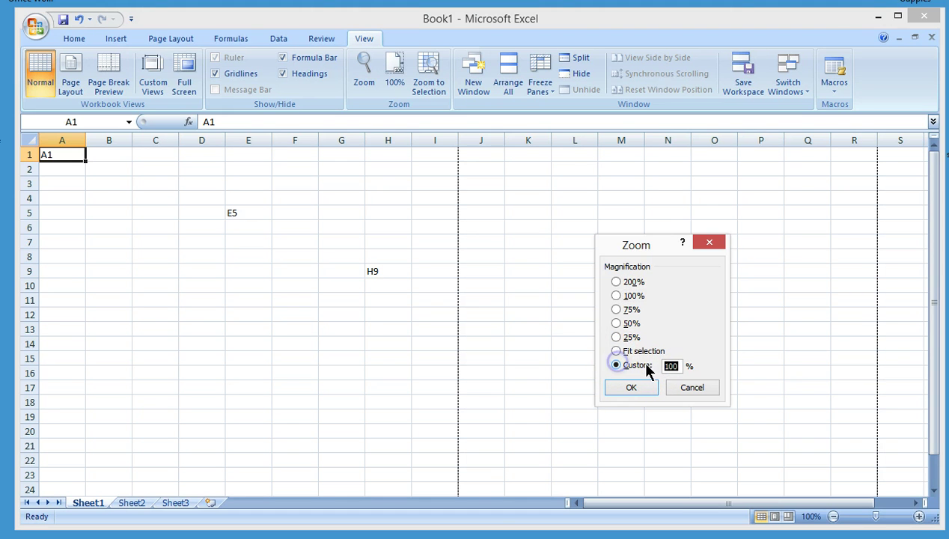
text(1)
key(Return)
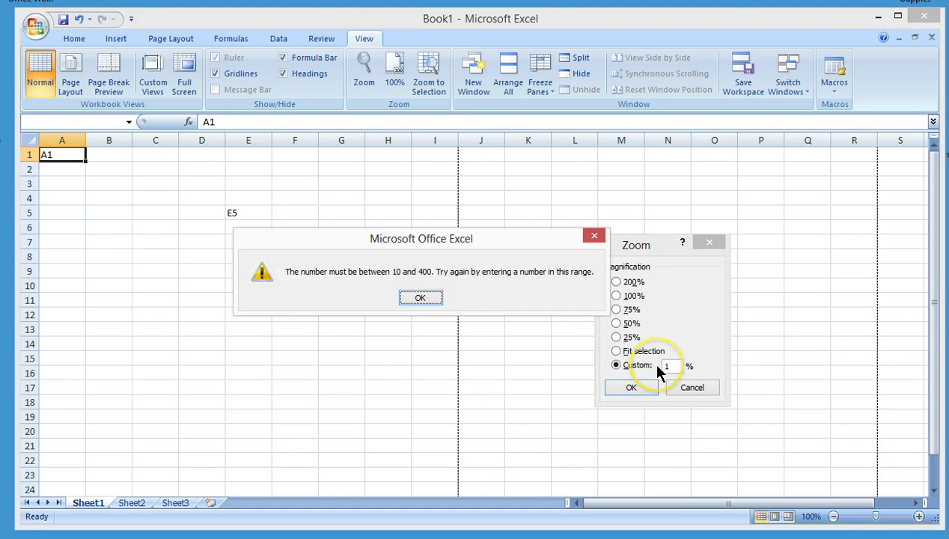
click(430, 296)
text(150)
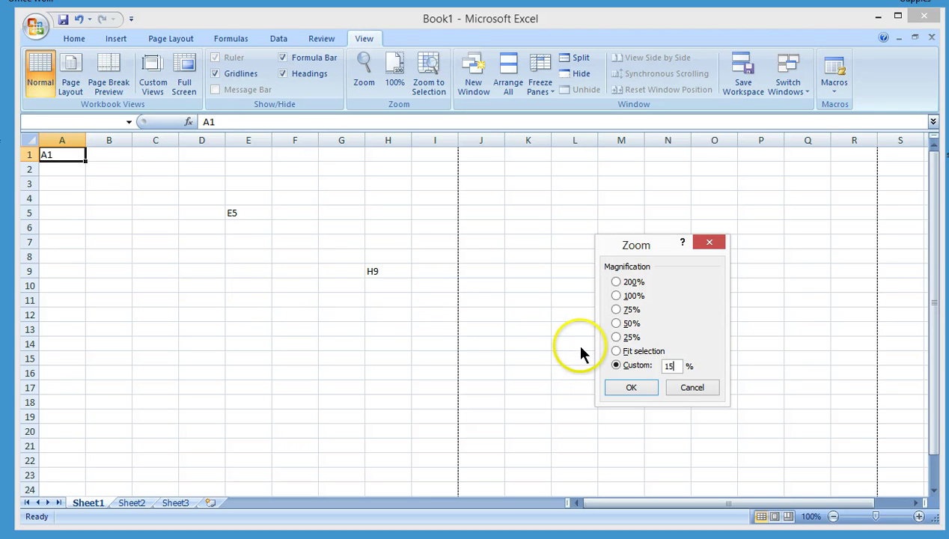
click(632, 388)
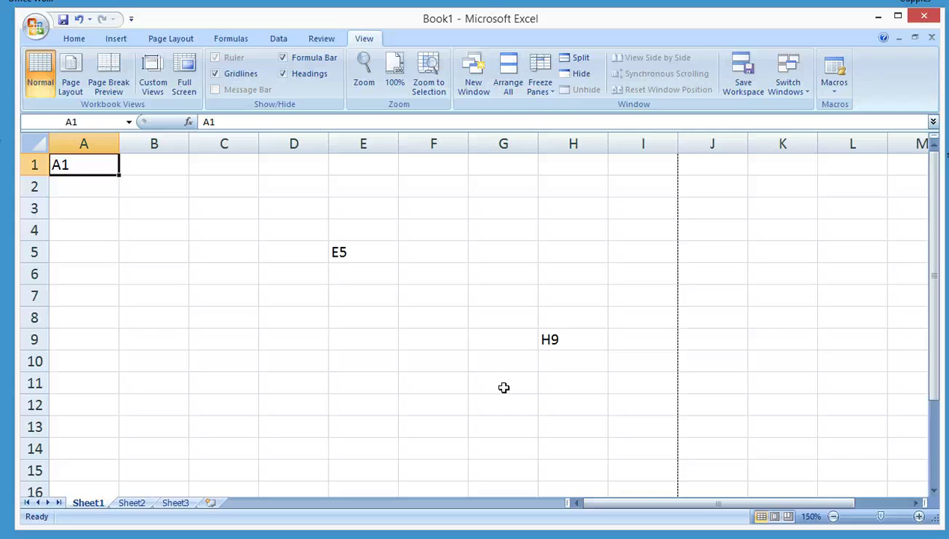
- Zoom the worksheet out gradually to about 88% and reset it to 100%
click(832, 517)
click(832, 517)
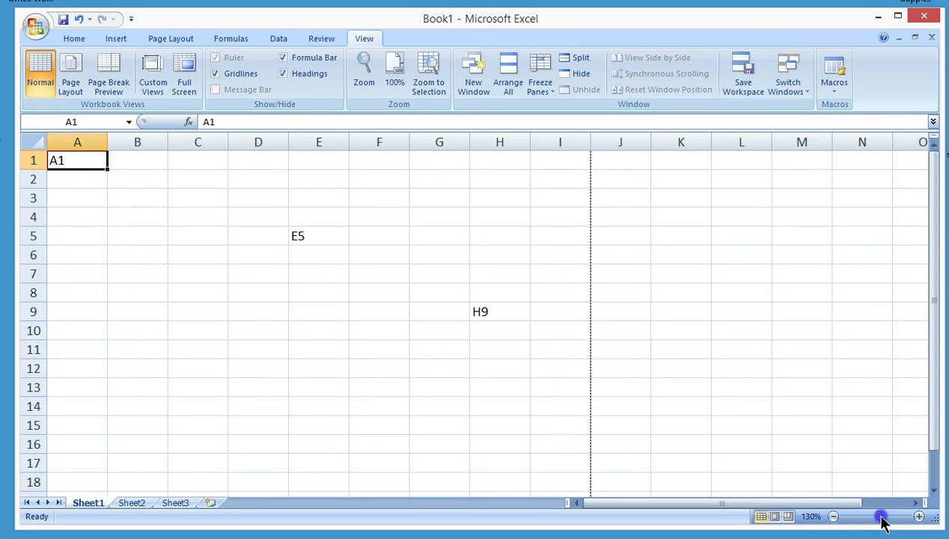
drag(881, 516, 874, 516)
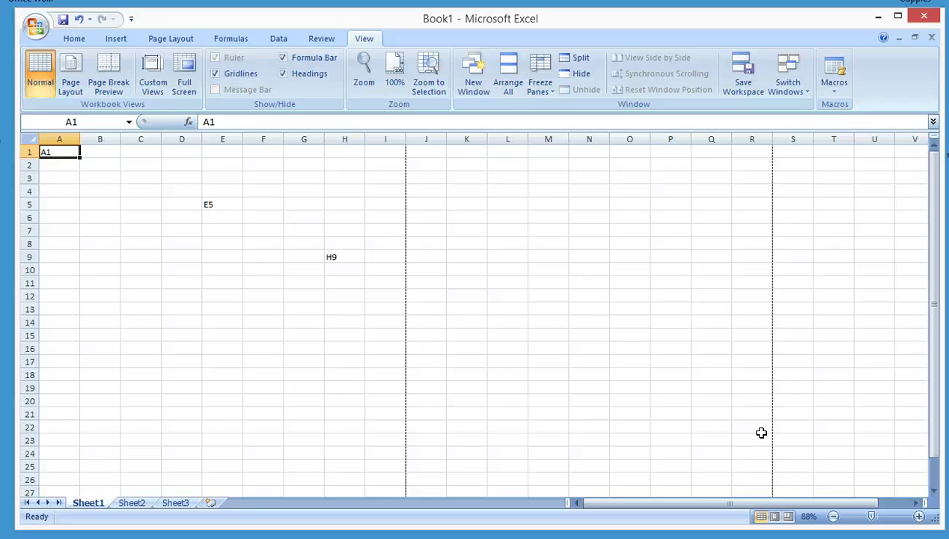
click(395, 81)
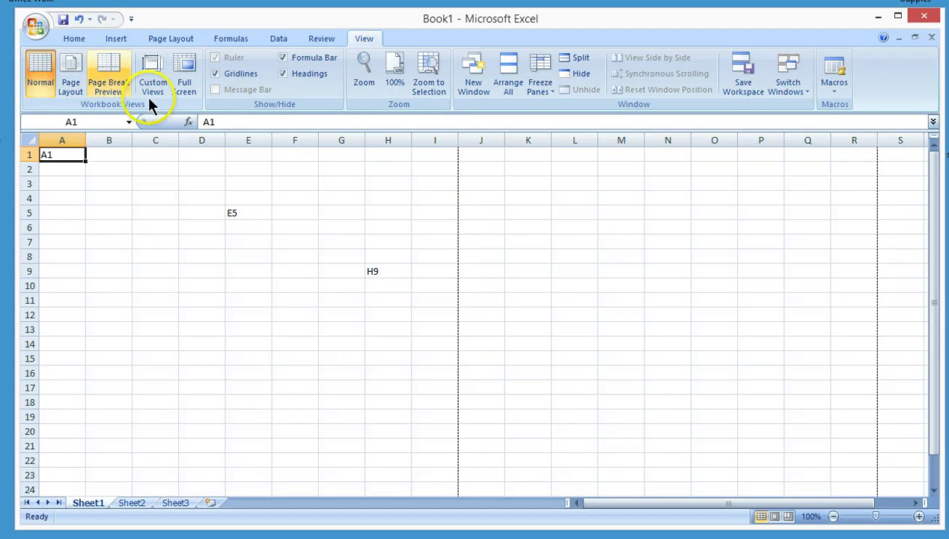
- Save the workbook to the Desktop as an Excel Workbook named 01practice_rt
click(38, 30)
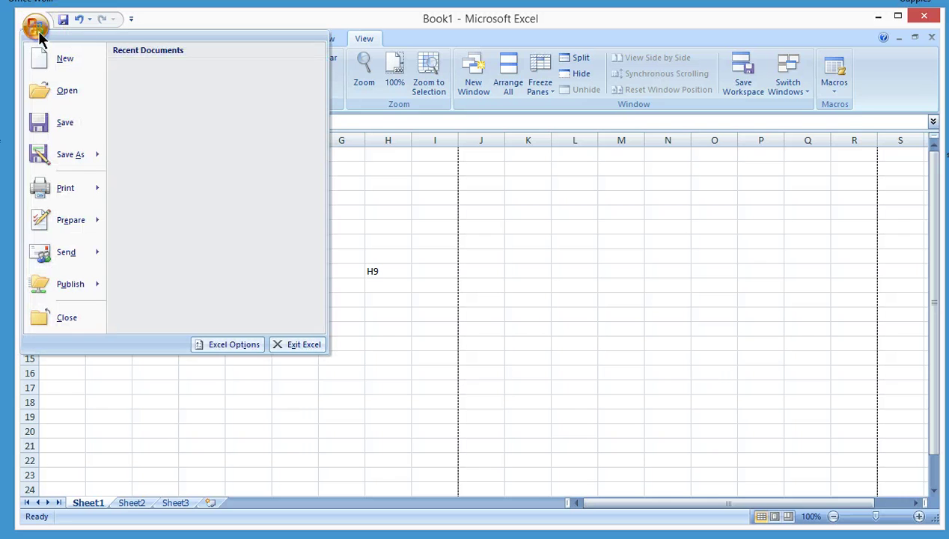
click(66, 155)
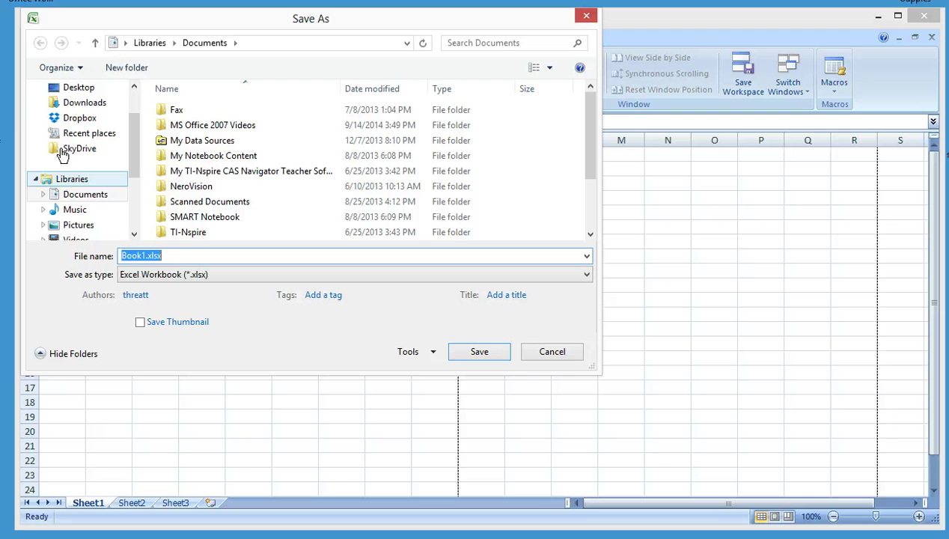
click(78, 87)
click(185, 258)
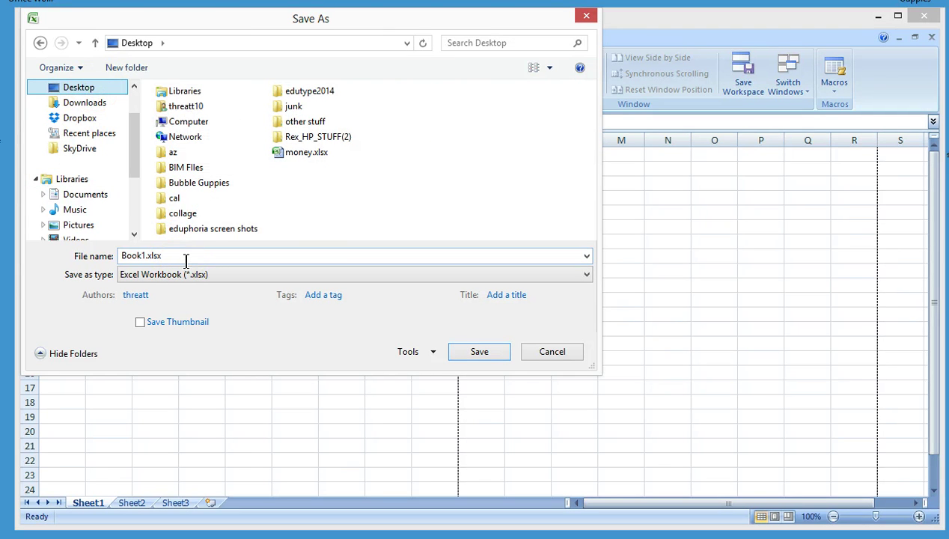
click(185, 258)
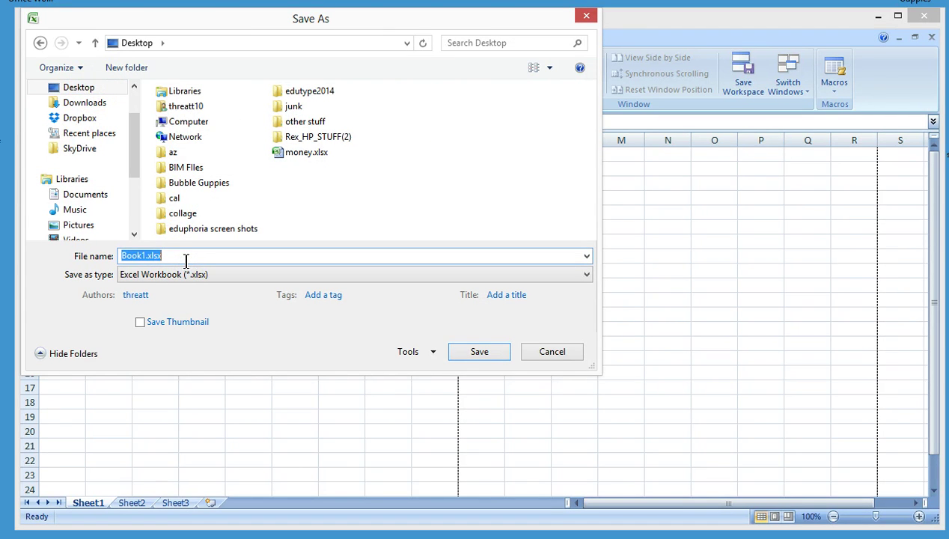
text(01practice_rt)
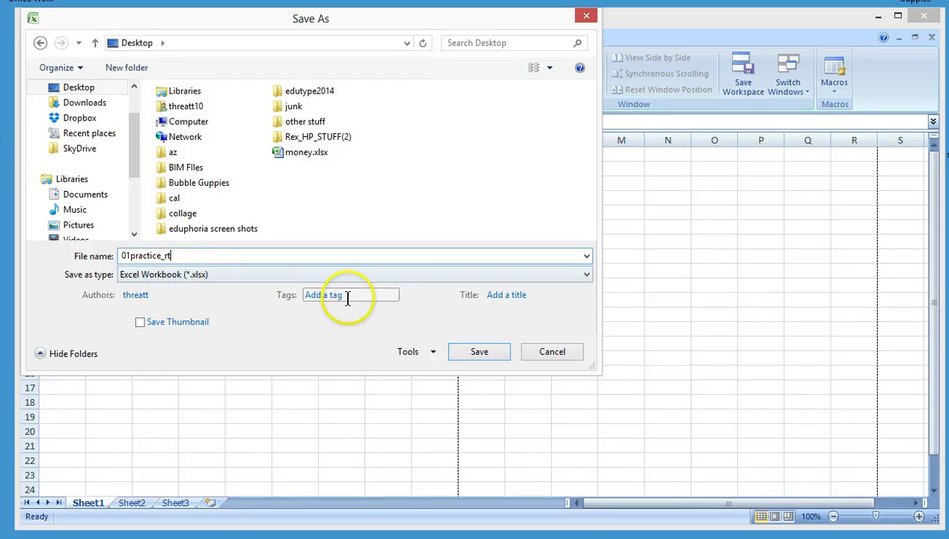
click(473, 352)
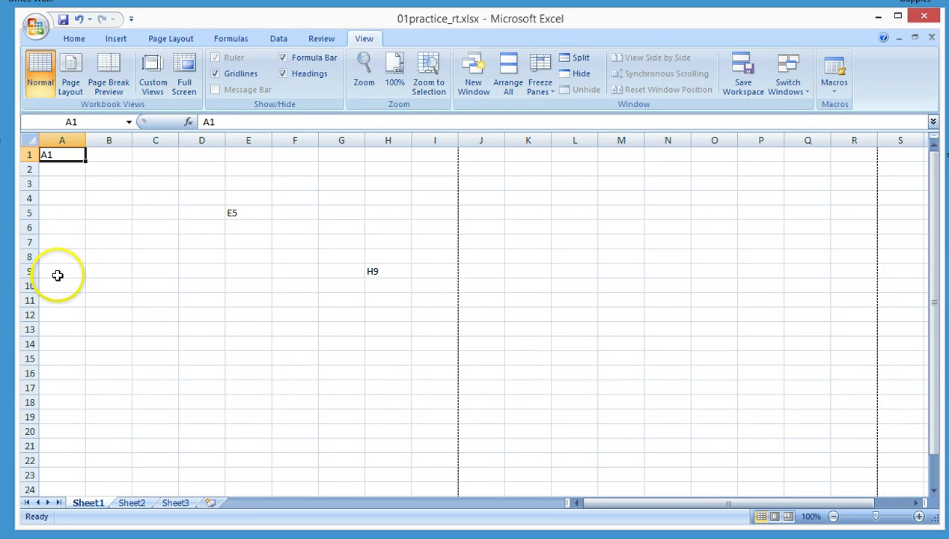
- List "1st period" through "9th period" in cells A11 to A19 and fit column A's width to its contents
click(56, 300)
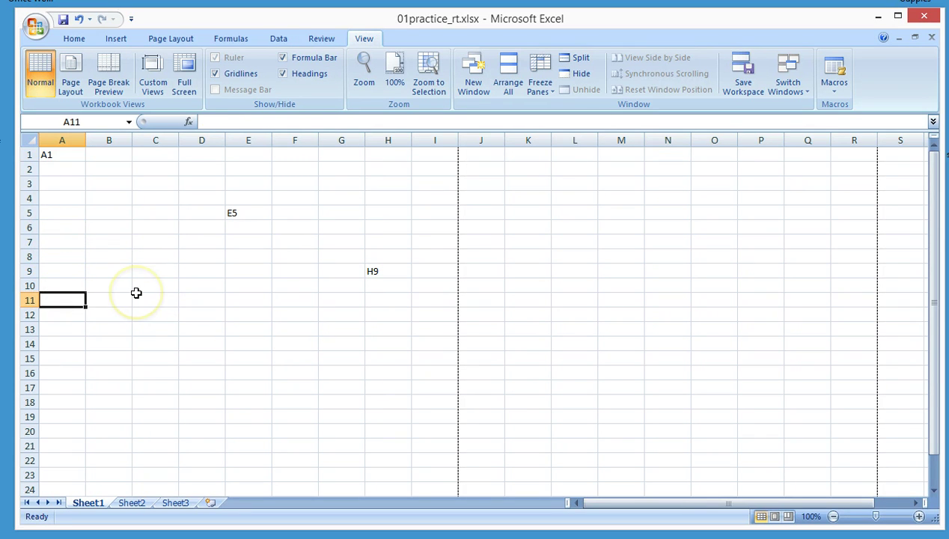
text(1st)
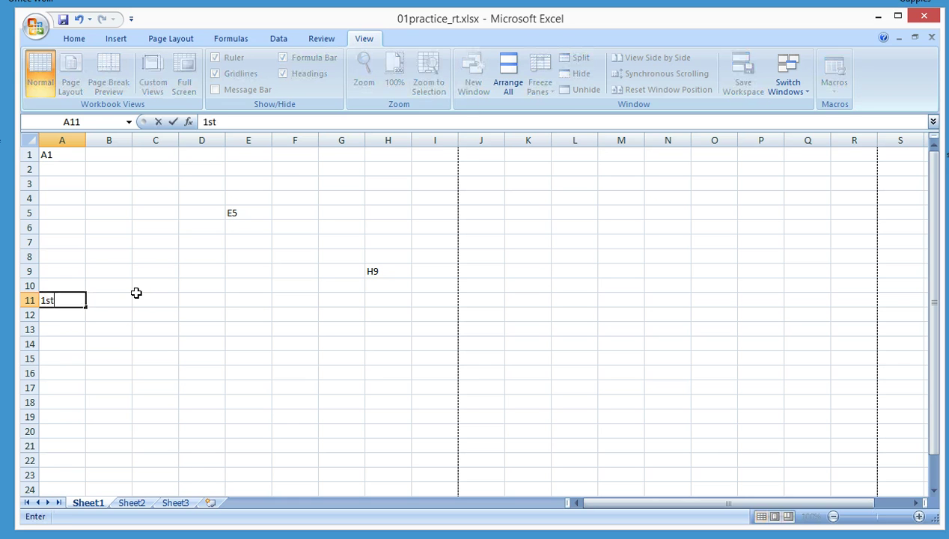
text( period)
key(Return)
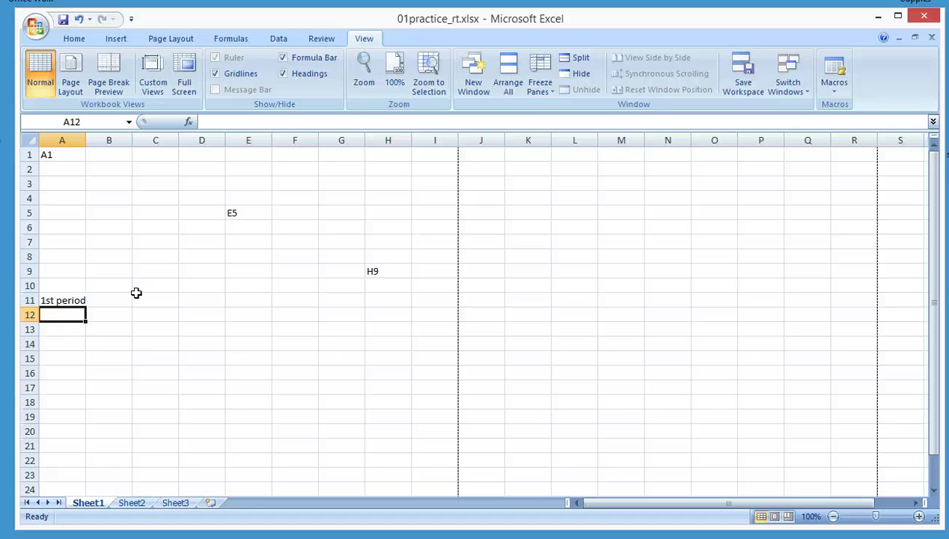
text(2nd p)
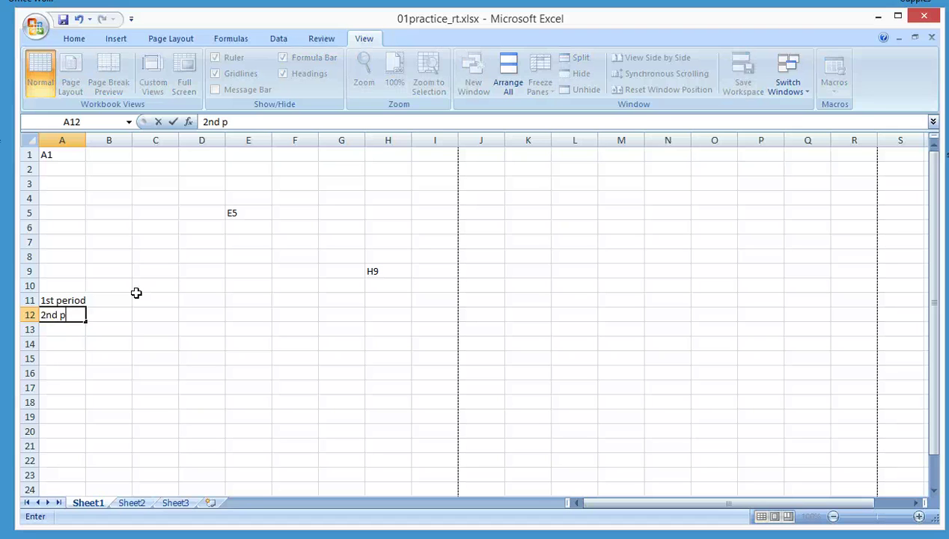
text(eriod)
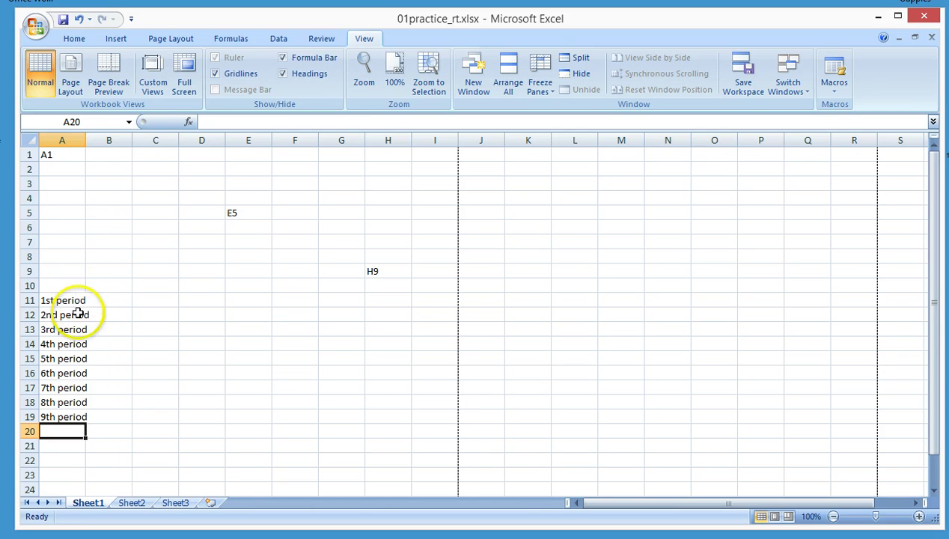
double_click(85, 139)
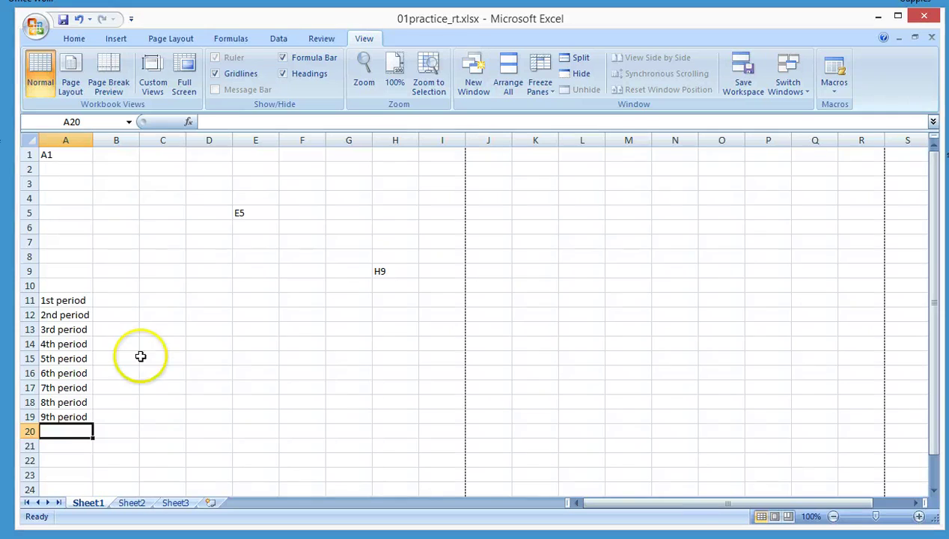
- Enter Math, English, Science, Art, BIM, History, Athletics, RTI and Music in cells B11 to B19 beside the periods
click(120, 300)
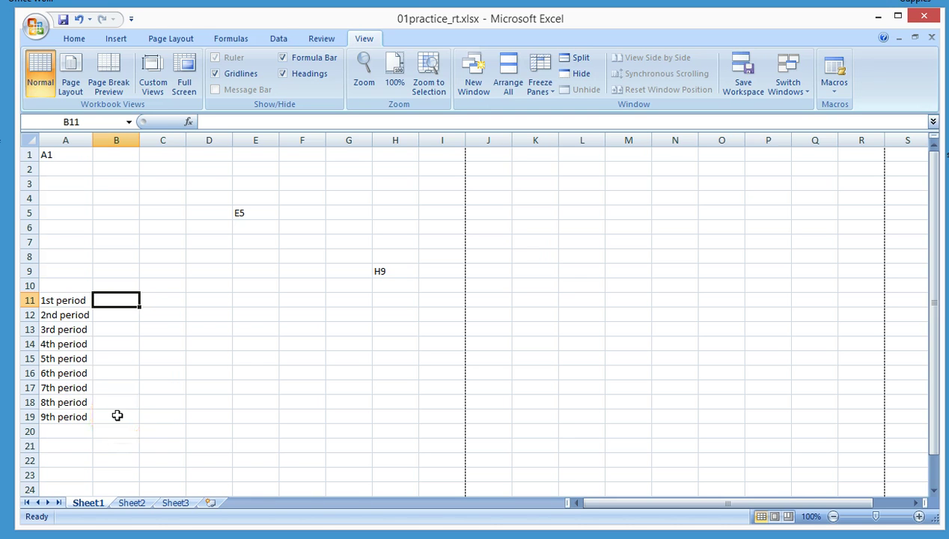
text(Math)
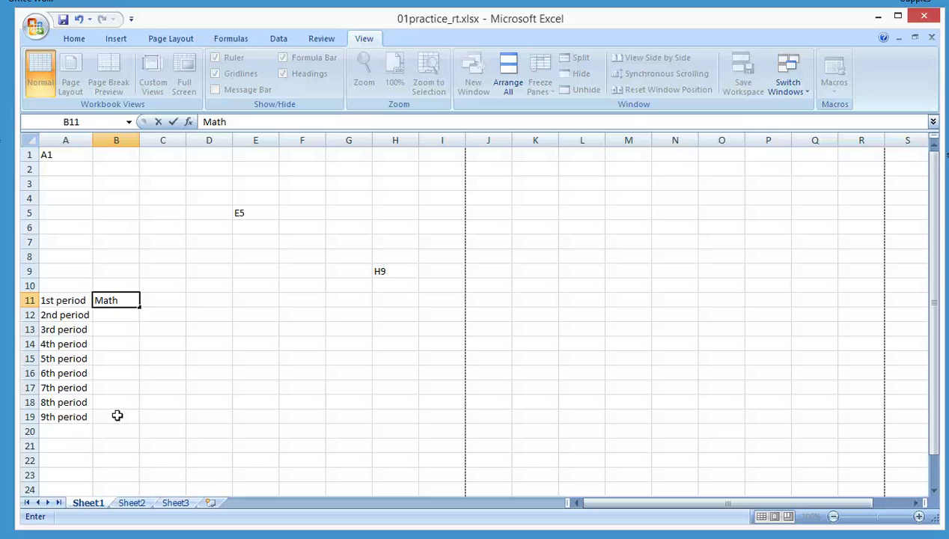
key(BackSpace)
key(BackSpace)
key(BackSpace)
key(BackSpace)
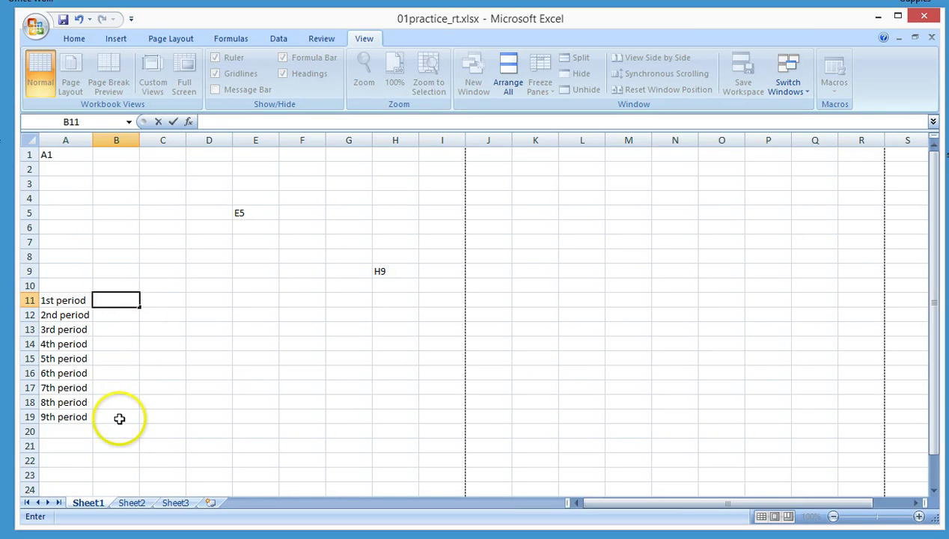
click(113, 401)
text(RTI)
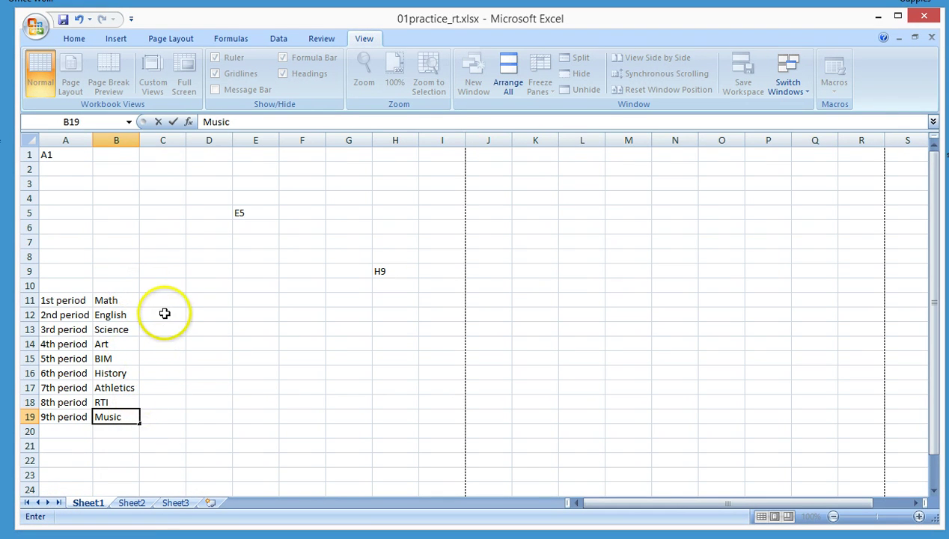
- Make column B slightly wider than its longest entry and center its contents horizontally
click(139, 138)
double_click(139, 140)
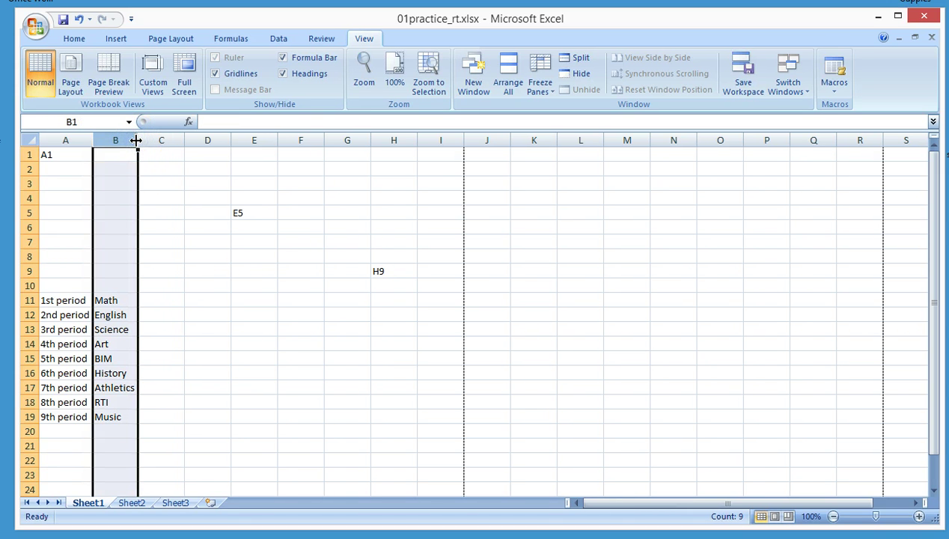
drag(138, 141, 151, 141)
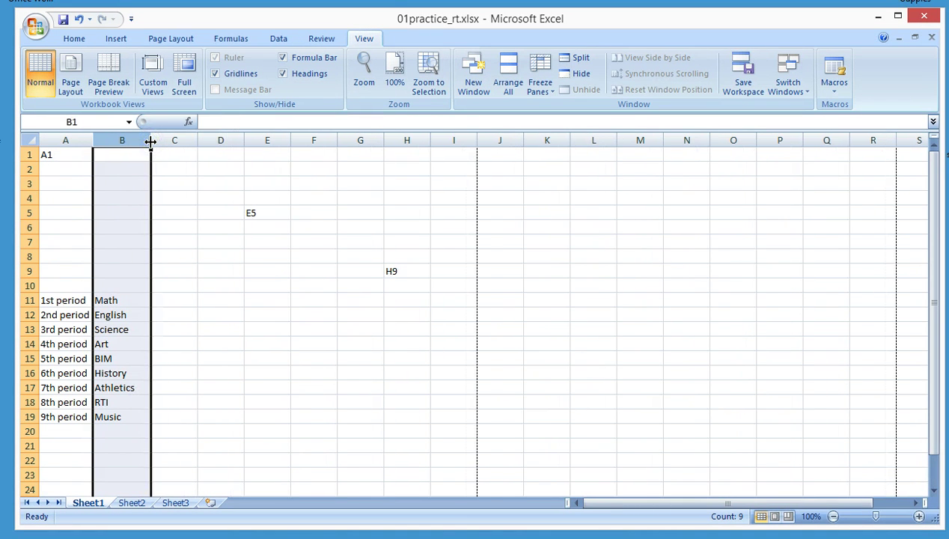
click(74, 39)
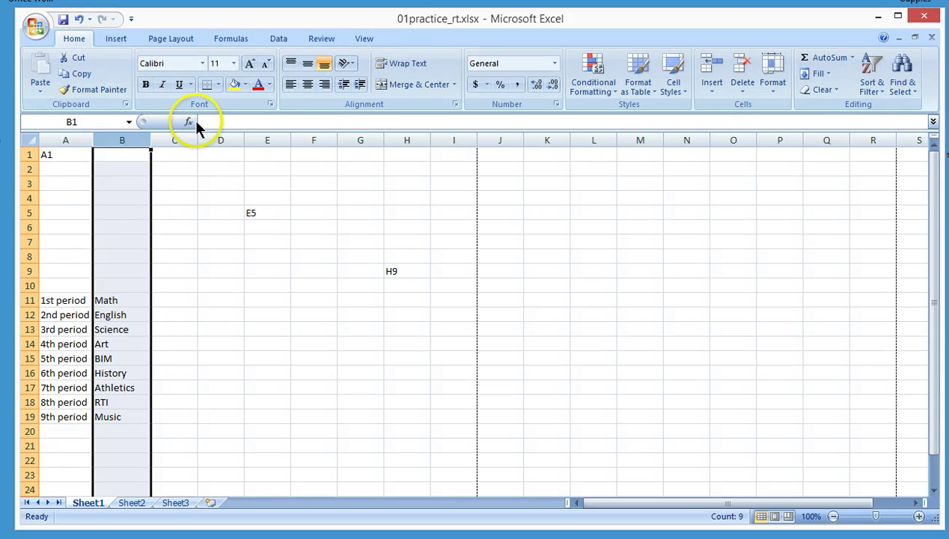
click(307, 83)
- Enter each class's teacher surname in cells C11 to C19, with "Varies" for the RTI class
click(187, 313)
click(176, 298)
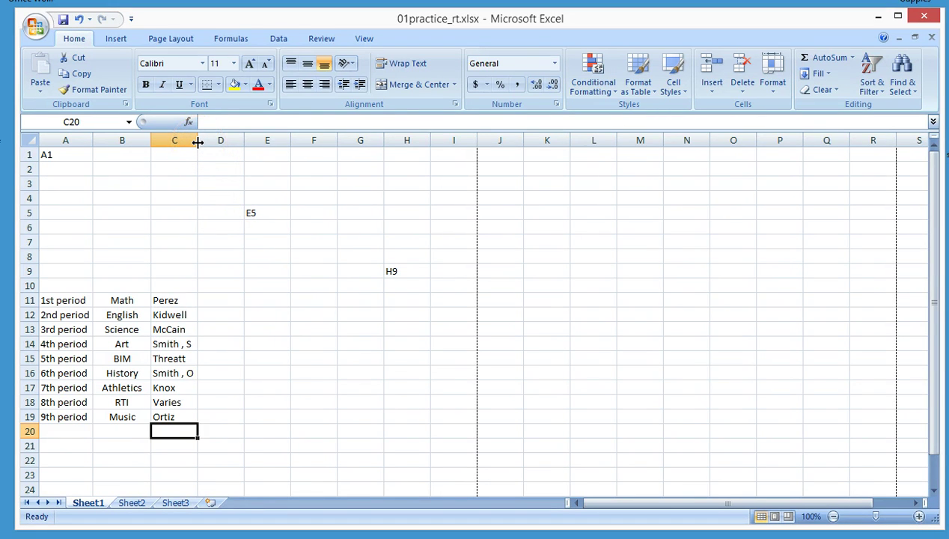
- Widen column C to roughly twice its width and align its contents to the right
drag(198, 142, 243, 142)
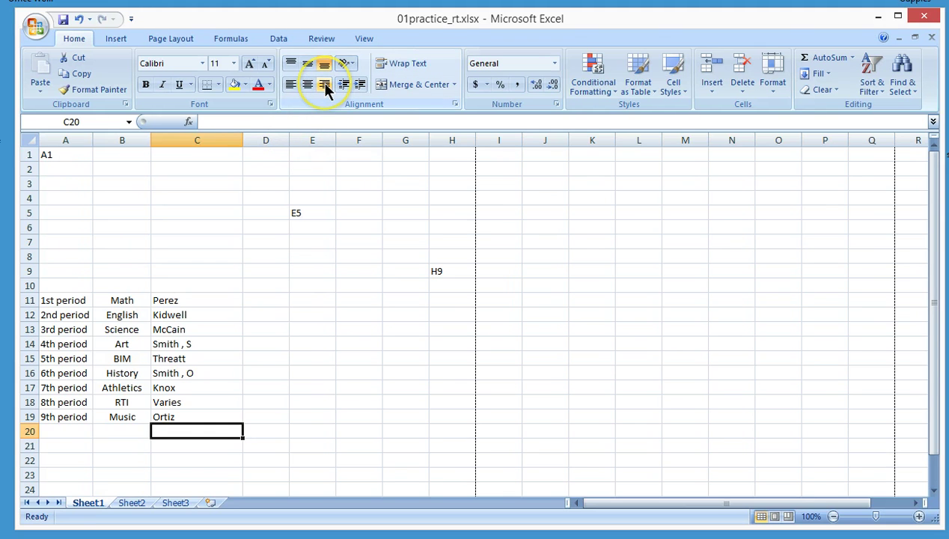
click(193, 140)
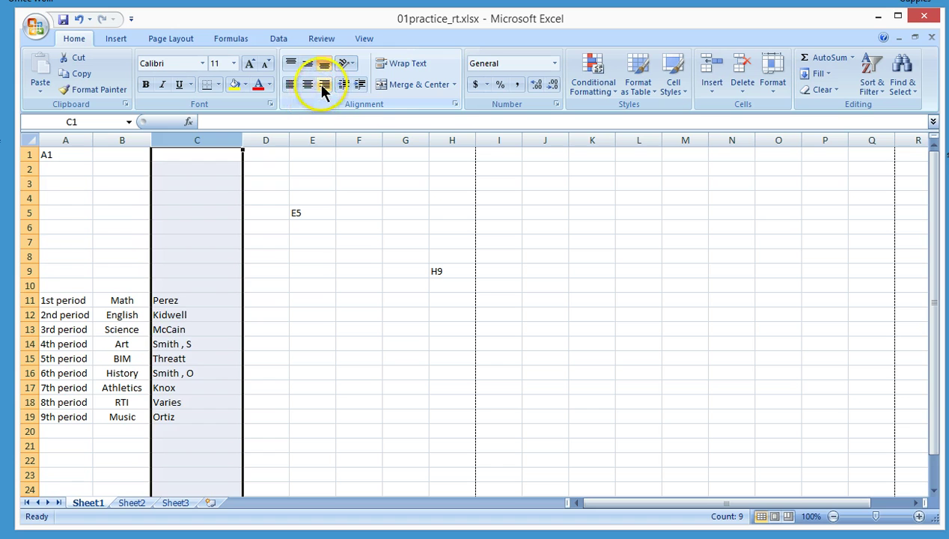
click(324, 85)
click(274, 302)
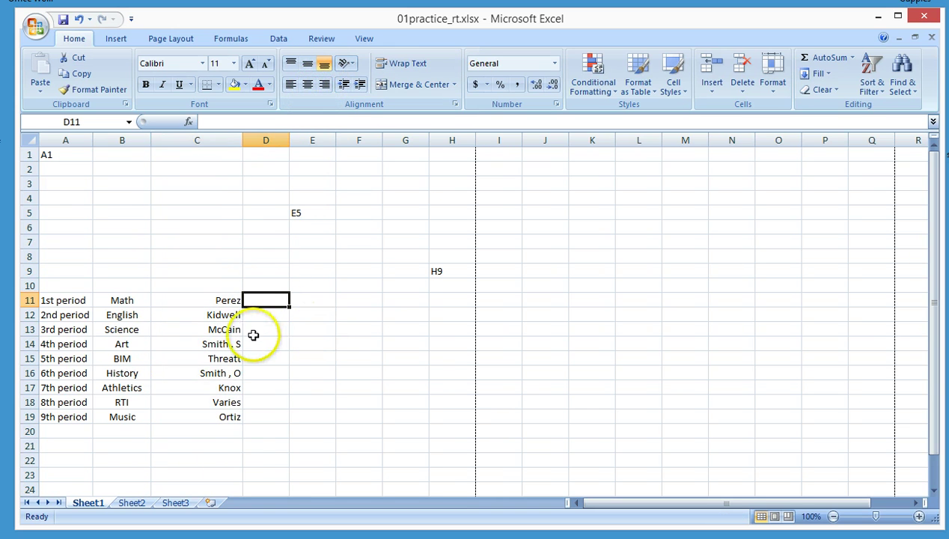
- Apply all borders to the class schedule in cells A11 to C19
drag(64, 299, 228, 411)
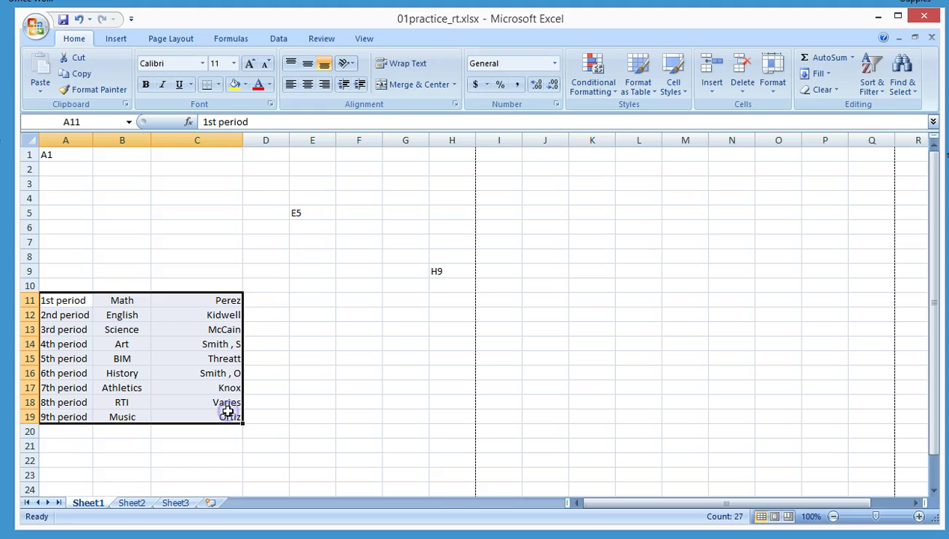
click(218, 85)
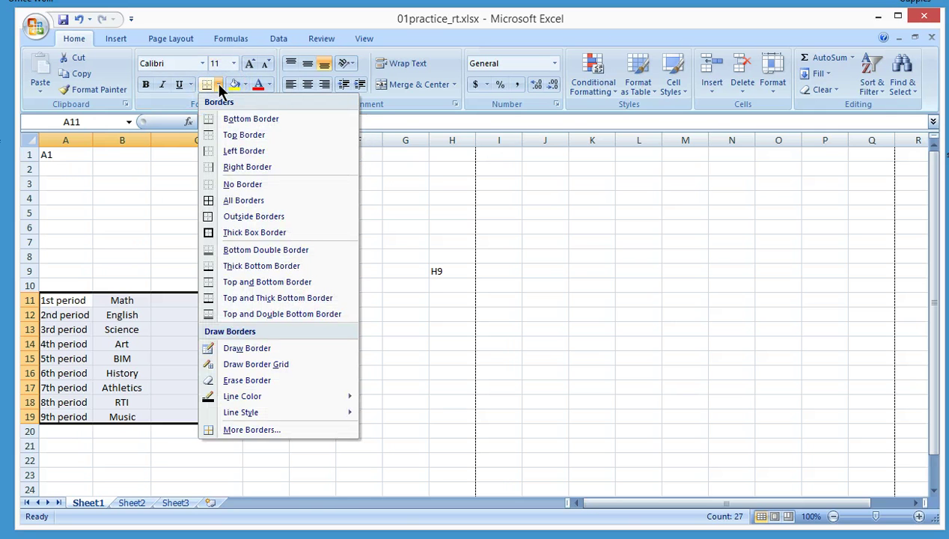
click(232, 201)
click(305, 286)
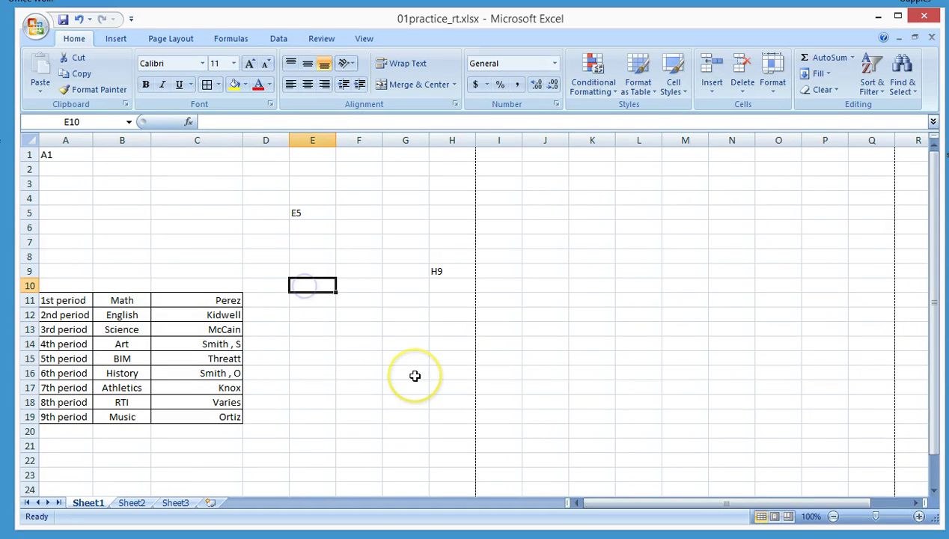
- Save the workbook to the Desktop as the Excel Workbook 01practice_rt.xlsx, replacing the existing file
click(35, 28)
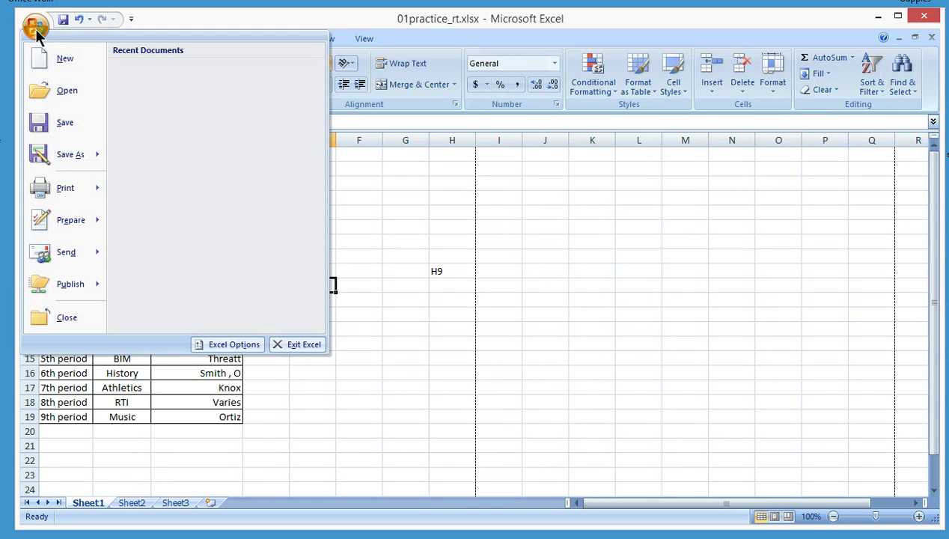
mouse_move(45, 151)
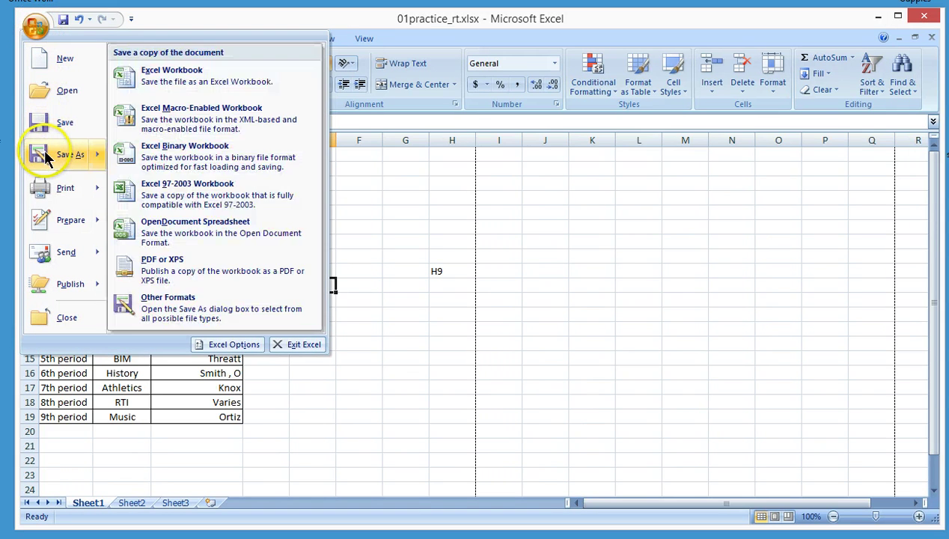
click(210, 84)
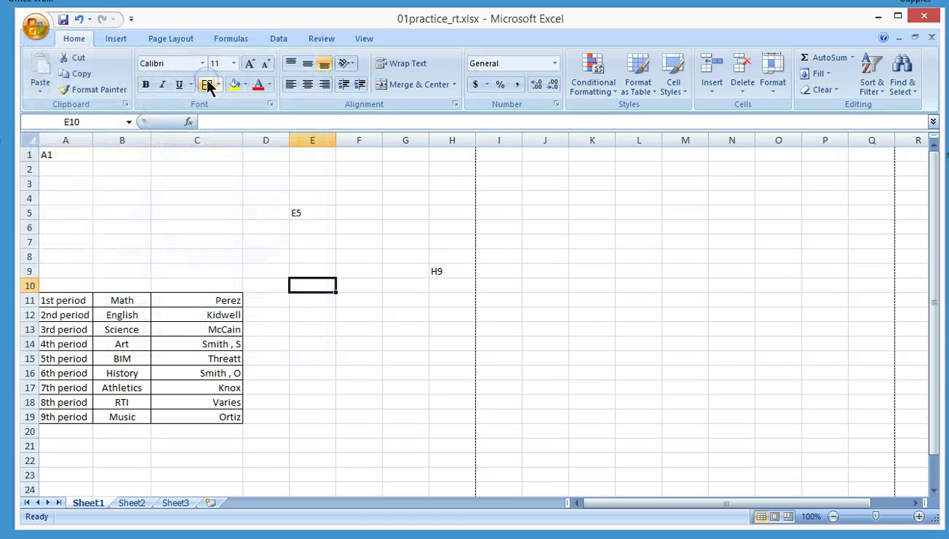
drag(140, 176, 132, 121)
click(90, 120)
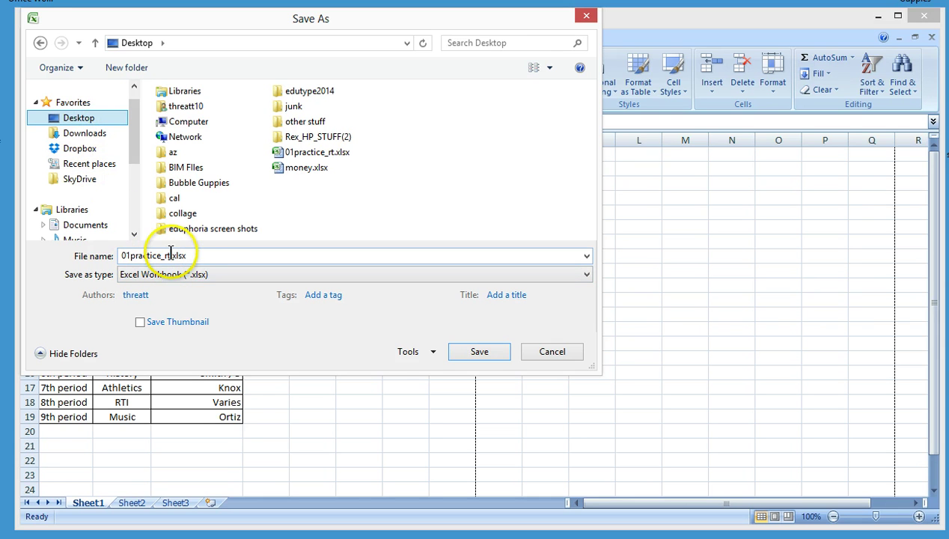
click(474, 354)
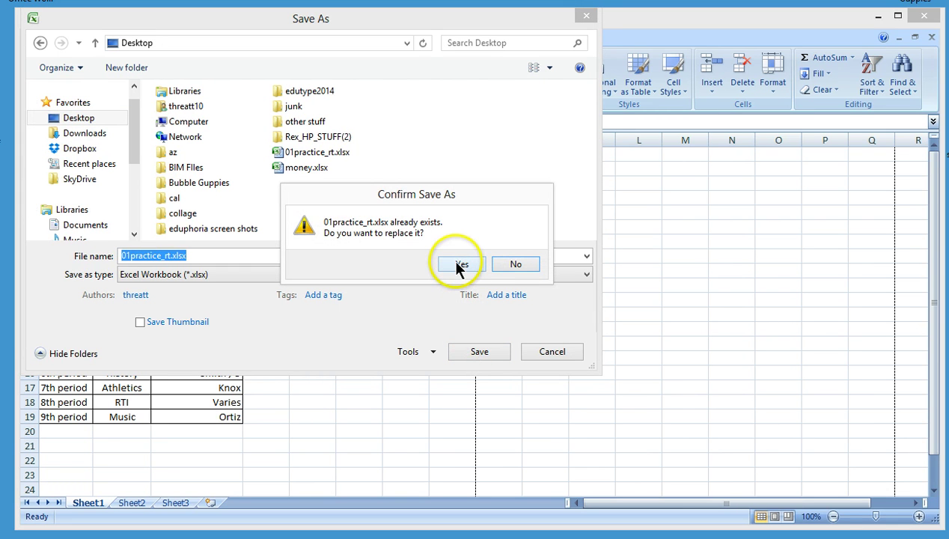
click(460, 266)
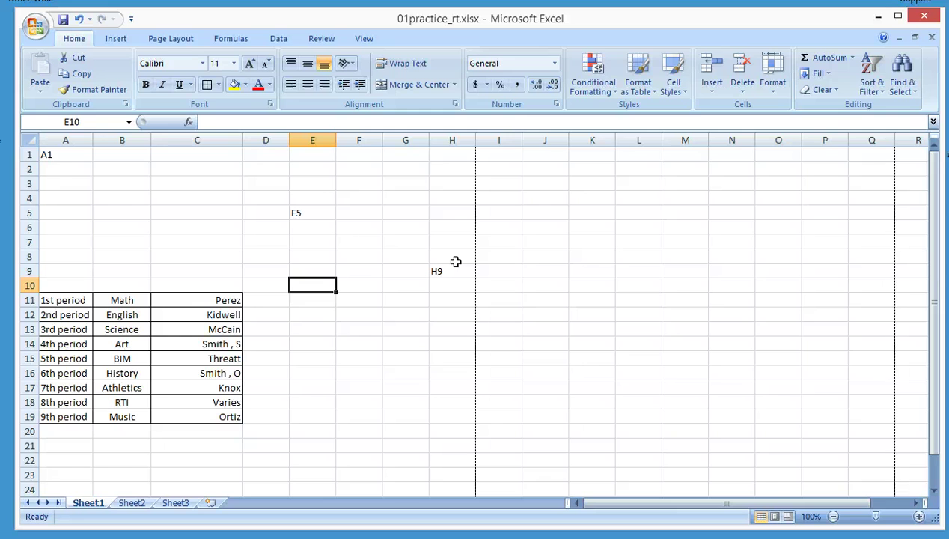